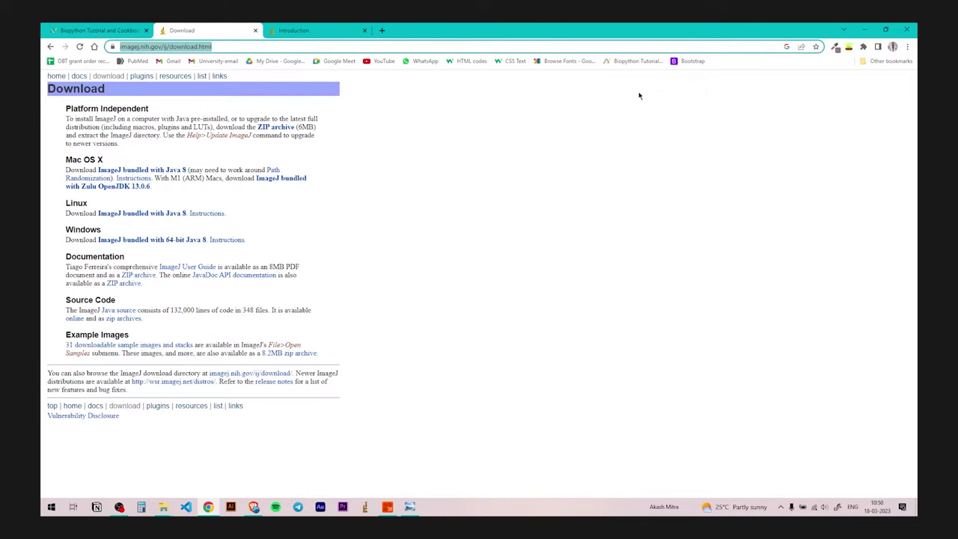
Switch to the ImageJ Introduction tab in Chrome, next to the download page.
{"action": "left_click", "coordinate": [288, 30]}
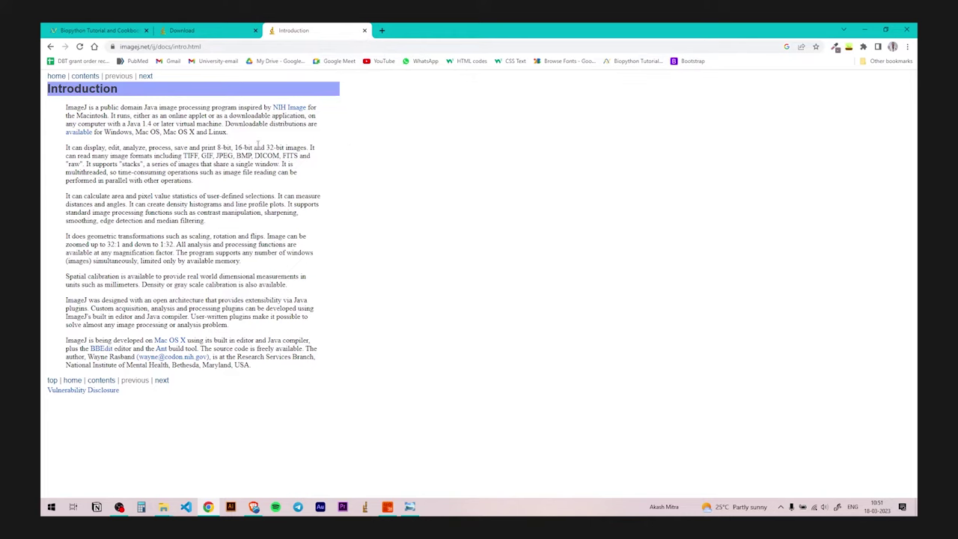
{"action": "left_click", "coordinate": [206, 30]}
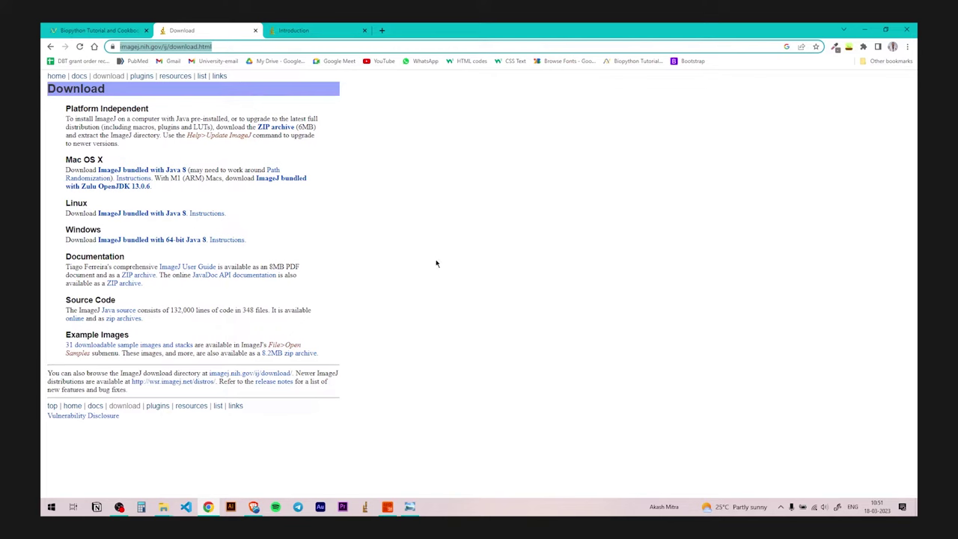
{"action": "left_click", "coordinate": [369, 512]}
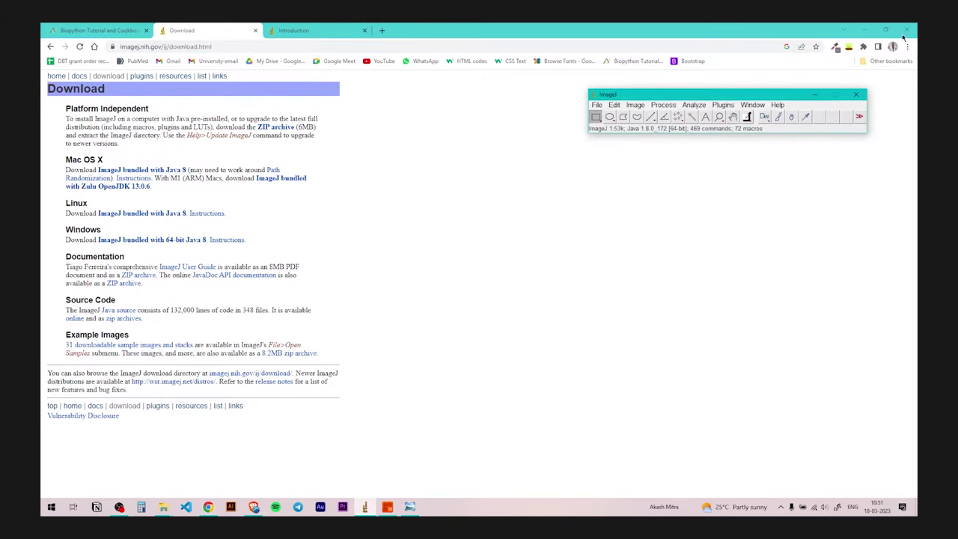
Move the ImageJ main window to the top centre of the screen and bring up File Explorer.
{"action": "left_click_drag", "start_coordinate": [745, 97], "coordinate": [578, 128]}
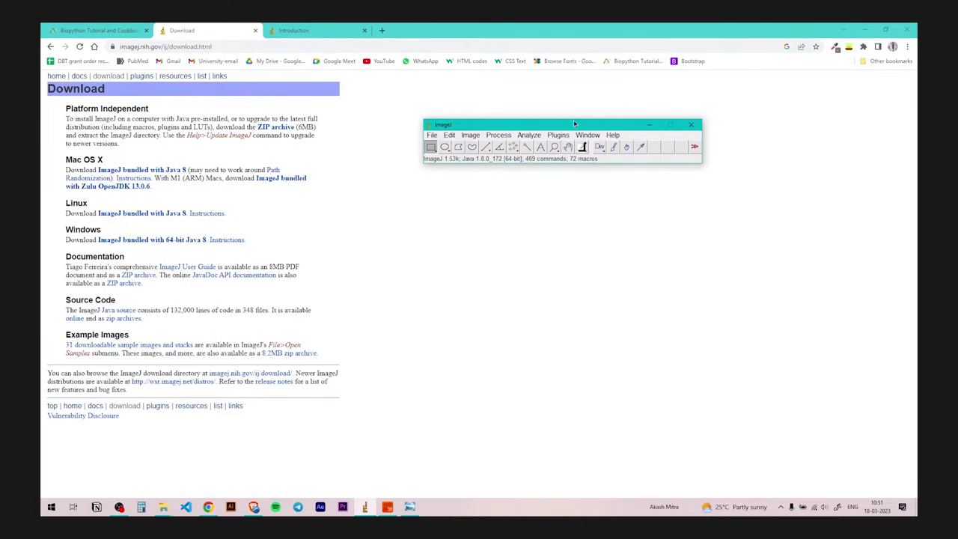
{"action": "left_click_drag", "start_coordinate": [575, 127], "coordinate": [573, 106]}
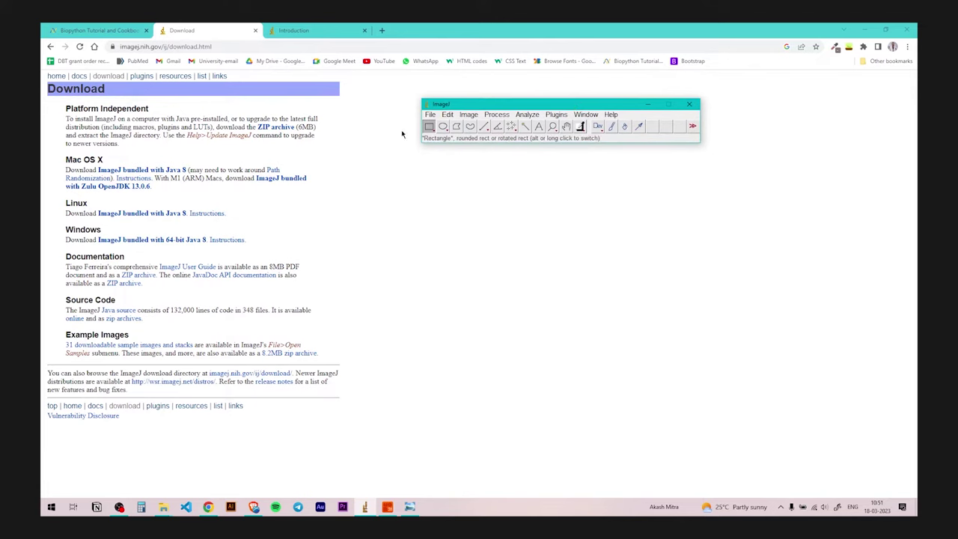
{"action": "left_click_drag", "start_coordinate": [564, 109], "coordinate": [575, 78]}
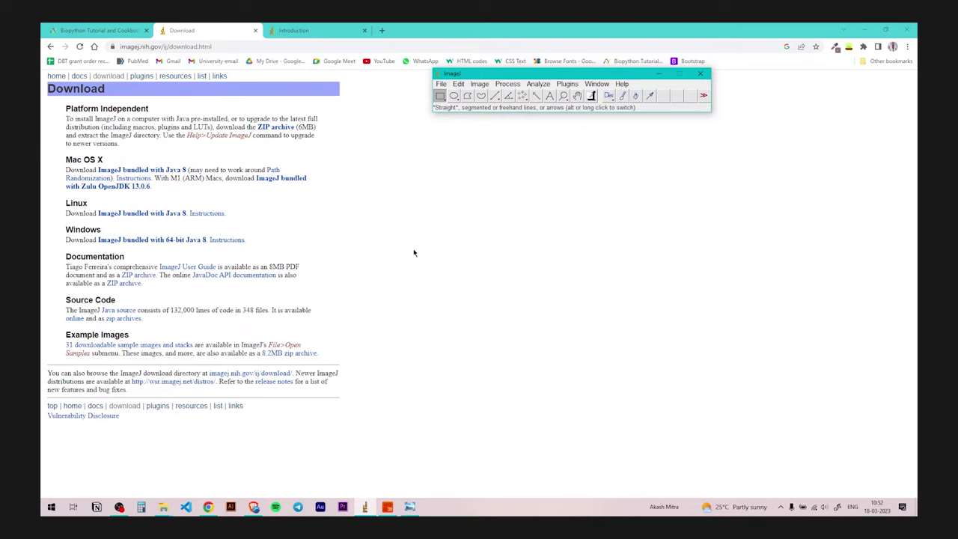
{"action": "left_click", "coordinate": [163, 507]}
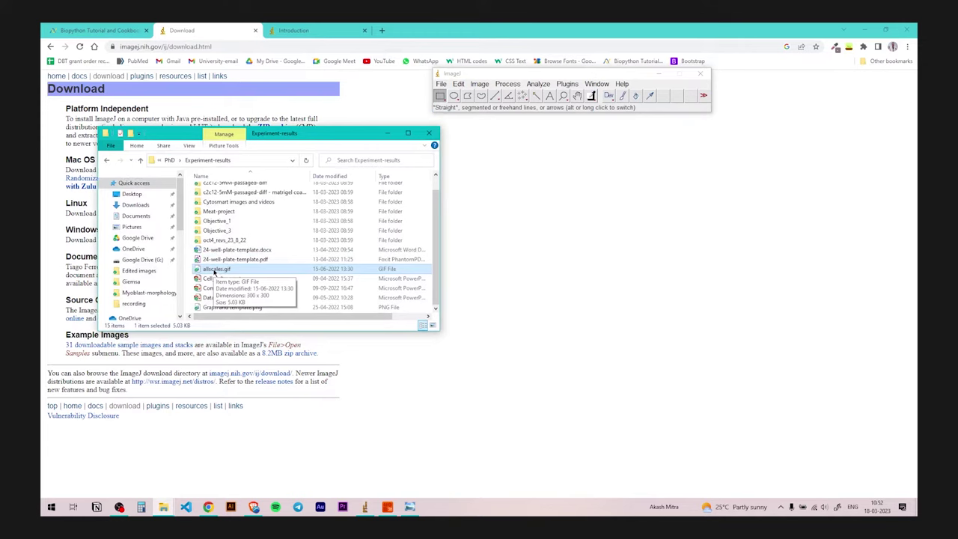
Drop allscales.gif from Experiment-results onto ImageJ, minimize Explorer, and shift the image window left.
{"action": "left_click_drag", "start_coordinate": [213, 273], "coordinate": [550, 75]}
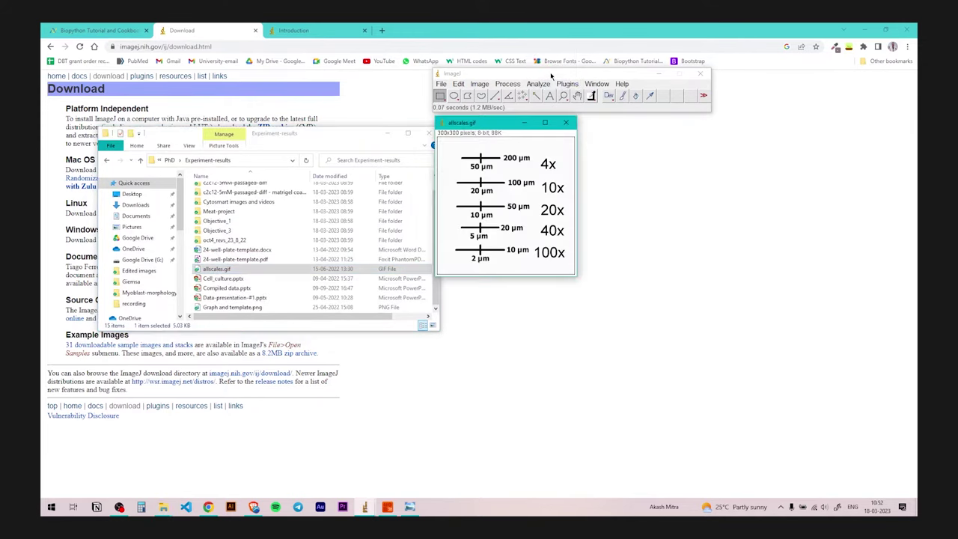
{"action": "left_click", "coordinate": [387, 139]}
{"action": "left_click_drag", "start_coordinate": [451, 129], "coordinate": [275, 135]}
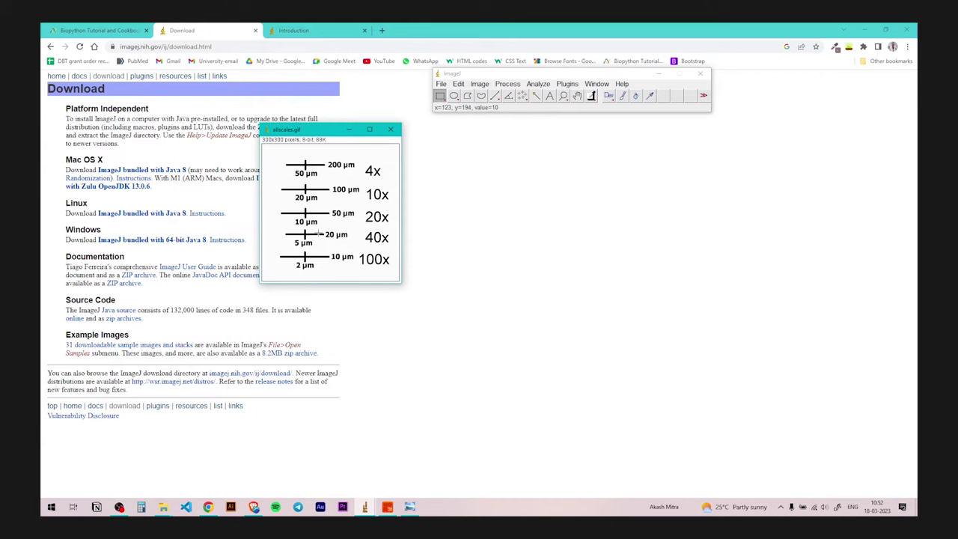
{"action": "left_click_drag", "start_coordinate": [324, 136], "coordinate": [324, 163]}
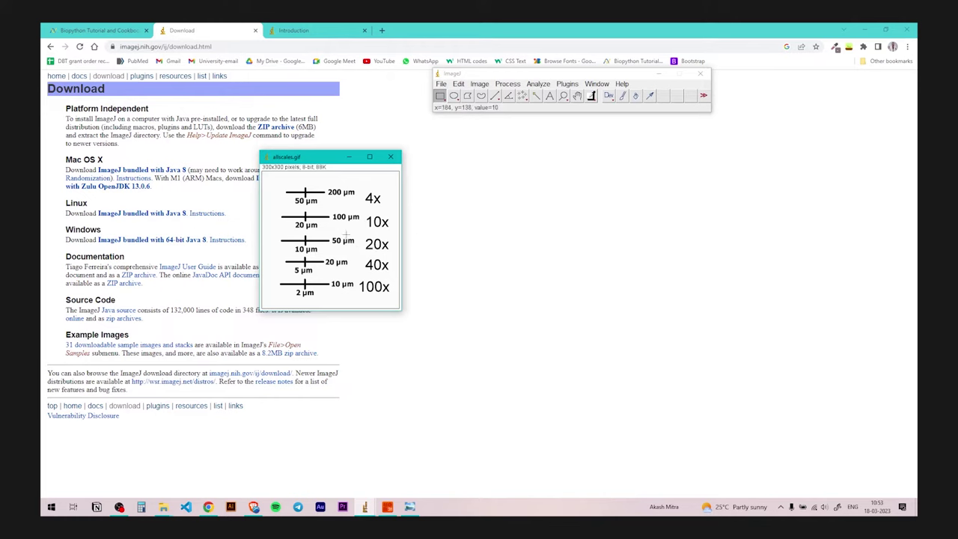
Draw a straight horizontal line across the 50 µm bar in the 20x row.
{"action": "left_click", "coordinate": [495, 98]}
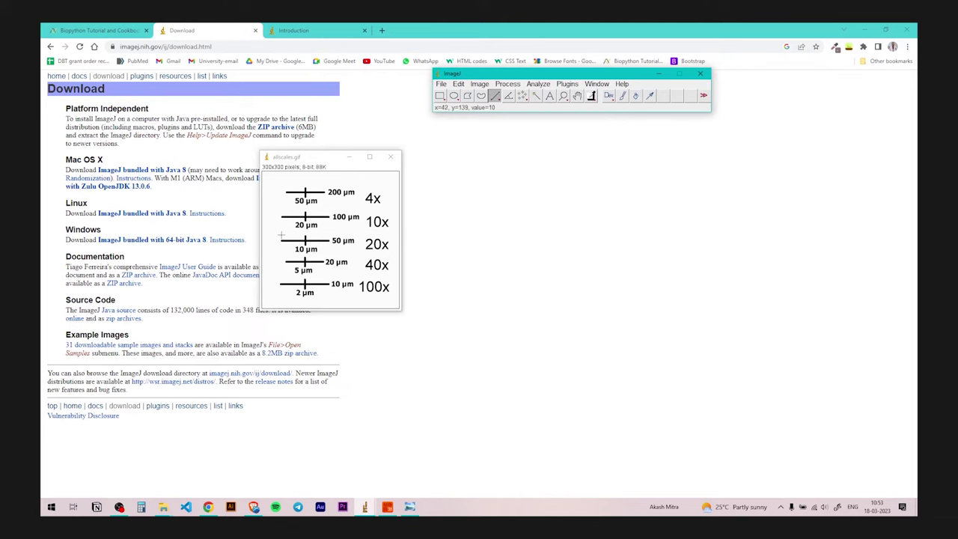
{"action": "left_click_drag", "start_coordinate": [280, 238], "coordinate": [328, 237]}
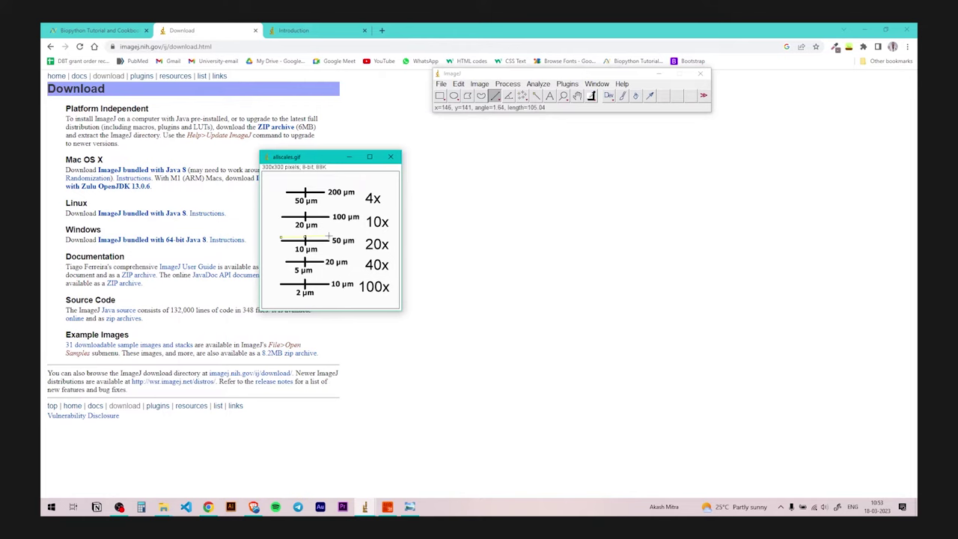
{"action": "left_click_drag", "start_coordinate": [327, 237], "coordinate": [328, 238]}
{"action": "left_click", "coordinate": [544, 85]}
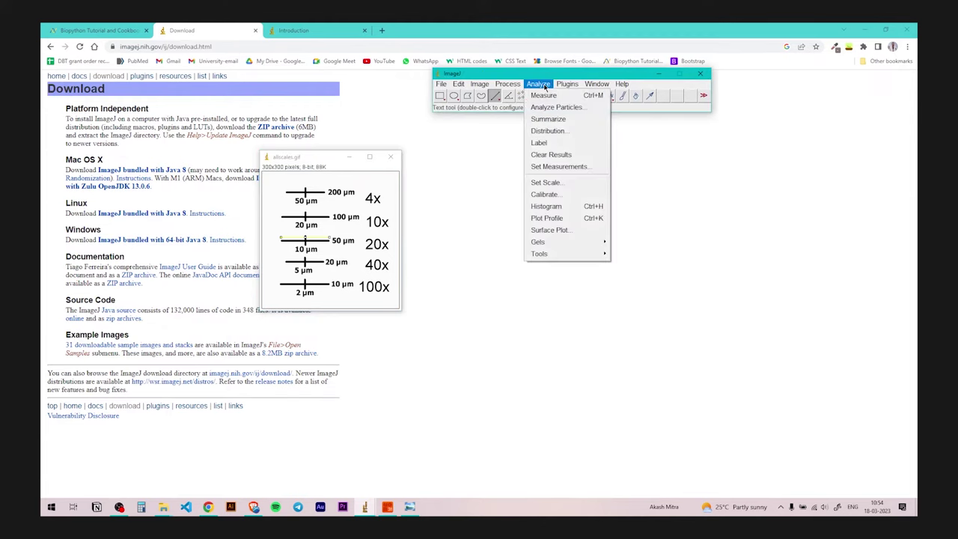
Set a global scale of 50 um known distance for the line, then clear the selection.
{"action": "left_click", "coordinate": [567, 184]}
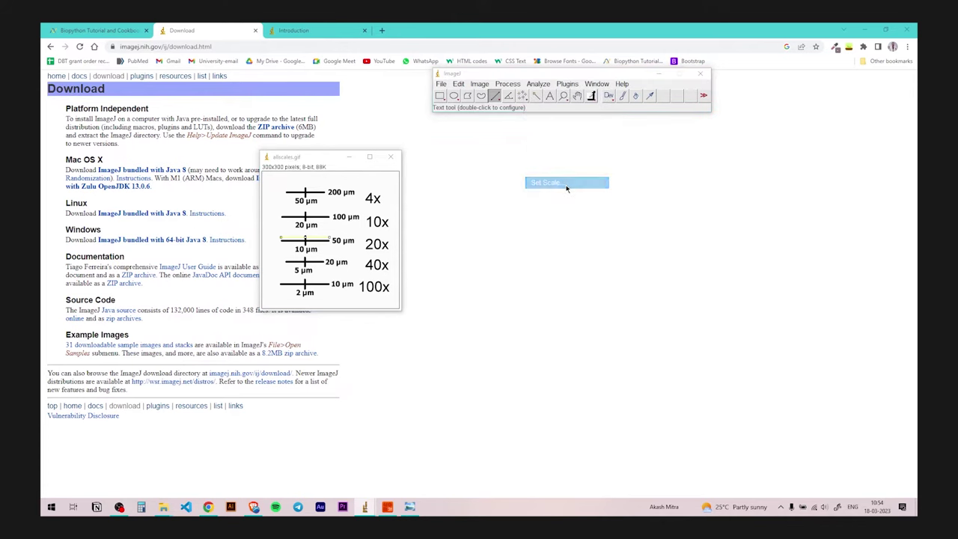
{"action": "left_click_drag", "start_coordinate": [477, 120], "coordinate": [476, 160]}
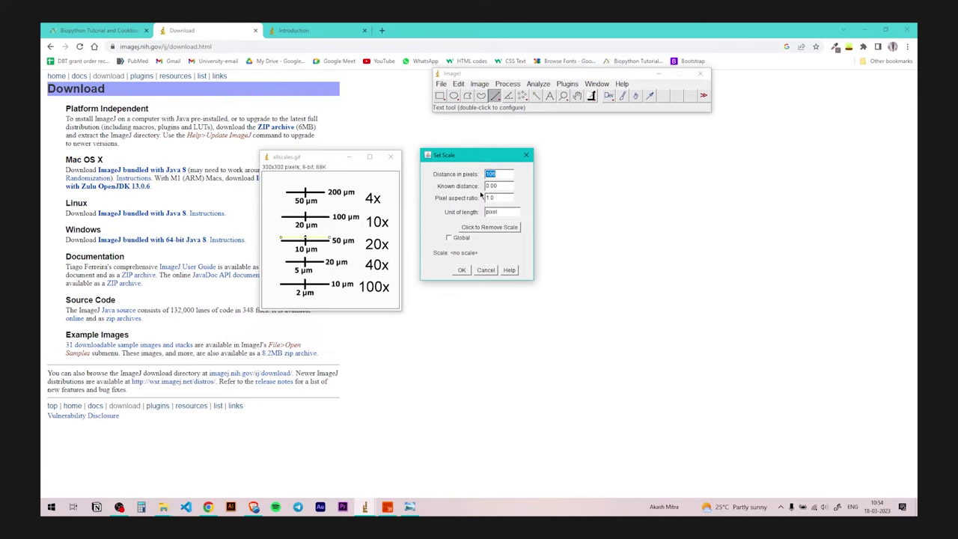
{"action": "left_click", "coordinate": [493, 187]}
{"action": "type", "text": "50"}
{"action": "left_click", "coordinate": [498, 212]}
{"action": "double_click", "coordinate": [491, 212]}
{"action": "type", "text": "um"}
{"action": "left_click", "coordinate": [449, 238]}
{"action": "left_click", "coordinate": [461, 270]}
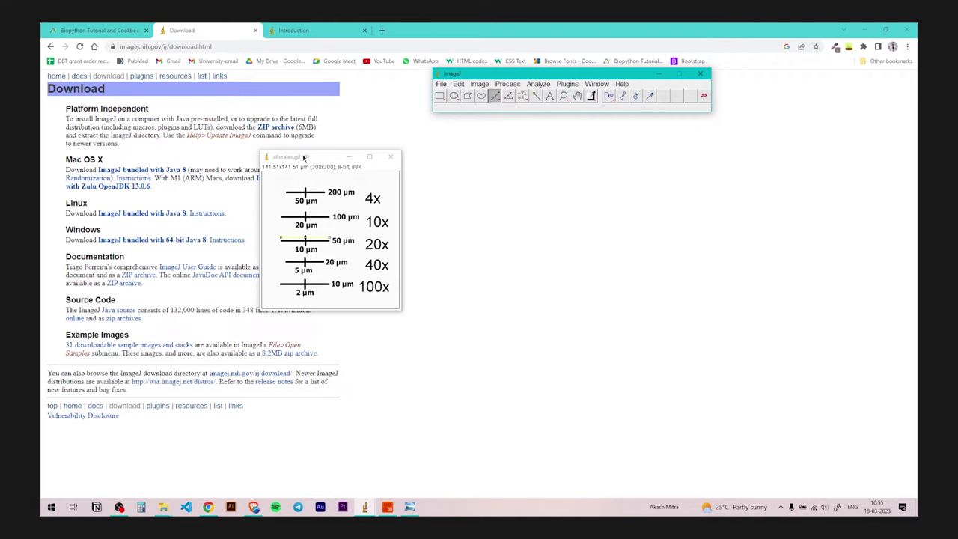
{"action": "left_click", "coordinate": [341, 257]}
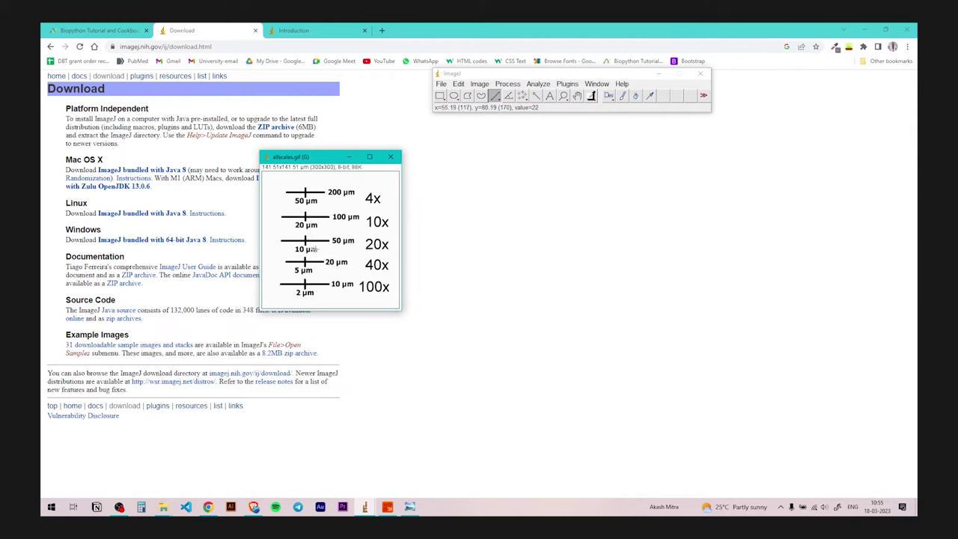
Draw a short vertical line, about 11.32 µm long, on allscales.gif.
{"action": "left_click_drag", "start_coordinate": [307, 236], "coordinate": [308, 248]}
{"action": "left_click", "coordinate": [538, 84]}
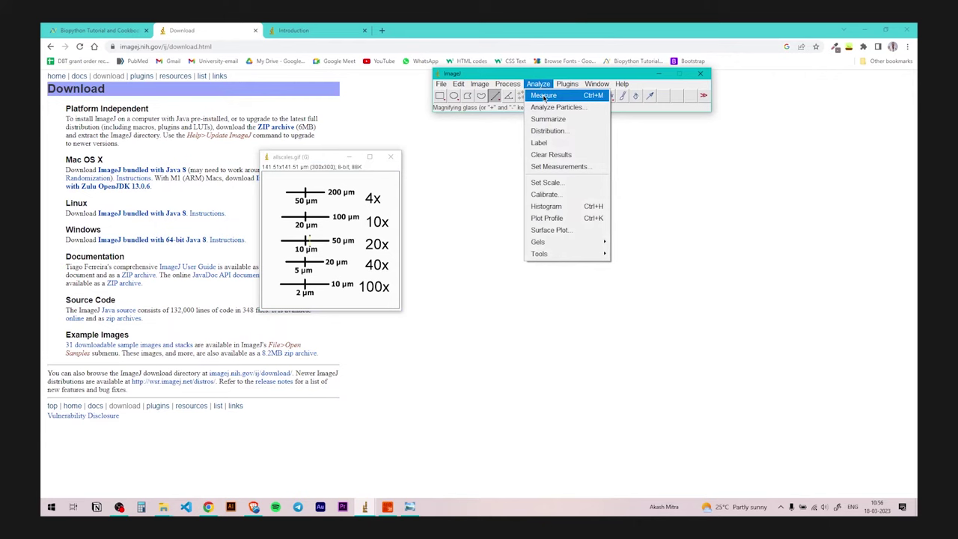
{"action": "left_click", "coordinate": [544, 96]}
{"action": "left_click_drag", "start_coordinate": [618, 168], "coordinate": [589, 163]}
{"action": "left_click_drag", "start_coordinate": [631, 261], "coordinate": [696, 260]}
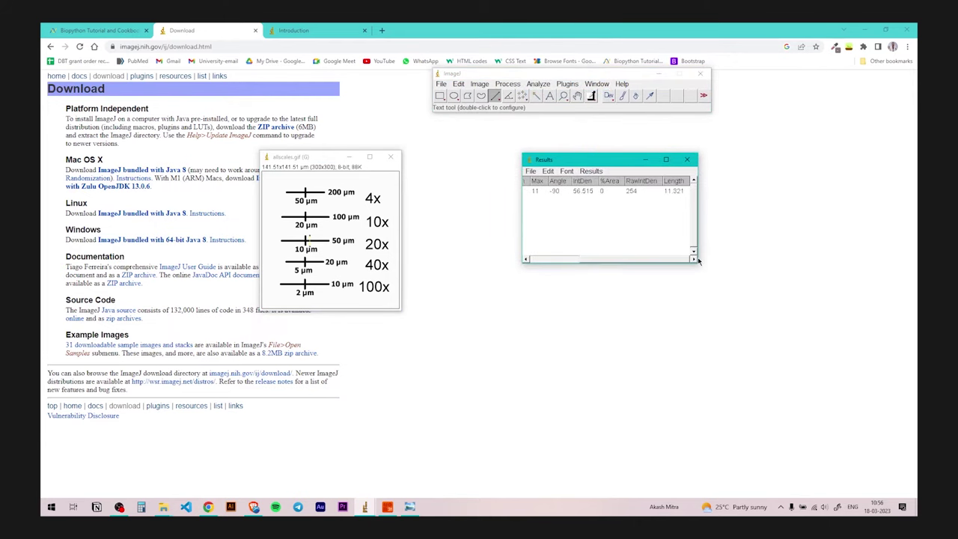
{"action": "left_click", "coordinate": [688, 161]}
{"action": "left_click", "coordinate": [490, 175]}
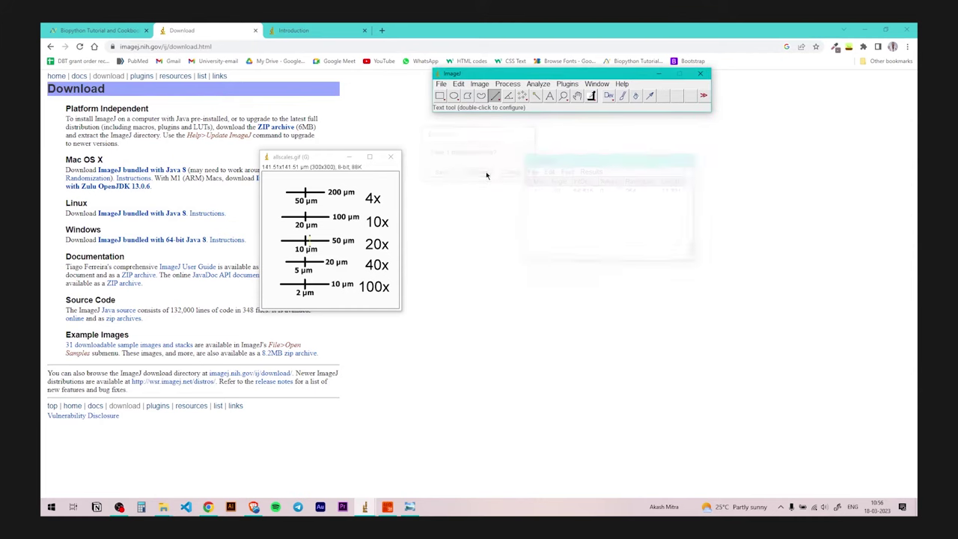
{"action": "left_click", "coordinate": [309, 238]}
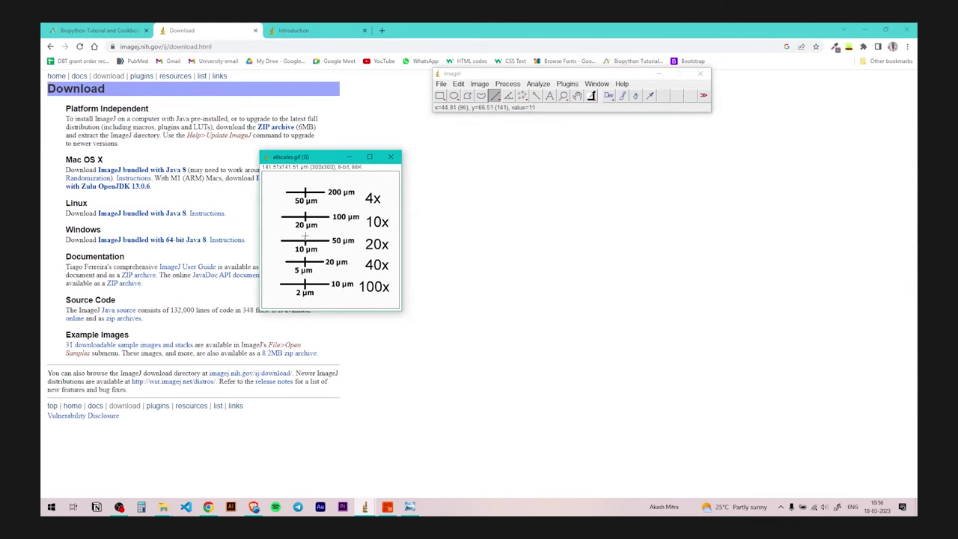
Measure a new vertical line (about 8.96 µm) and close Results without saving.
{"action": "left_click_drag", "start_coordinate": [305, 237], "coordinate": [305, 244]}
{"action": "left_click", "coordinate": [533, 85]}
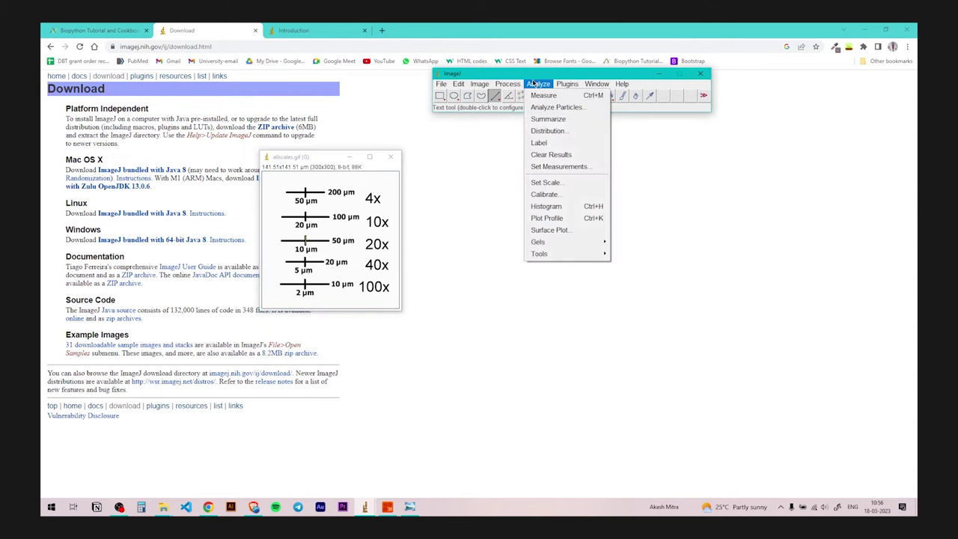
{"action": "left_click", "coordinate": [552, 96]}
{"action": "left_click_drag", "start_coordinate": [616, 258], "coordinate": [713, 264]}
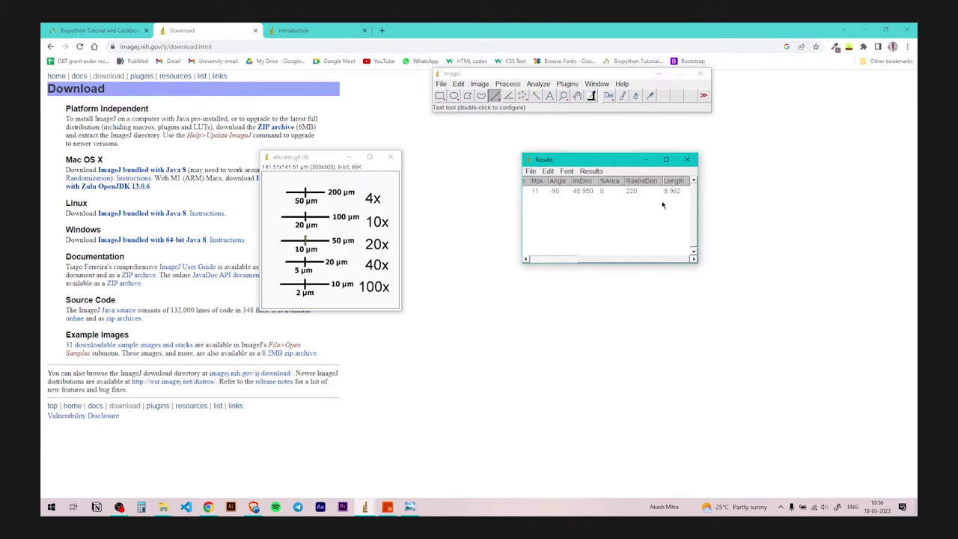
{"action": "left_click", "coordinate": [687, 160]}
{"action": "left_click", "coordinate": [482, 179]}
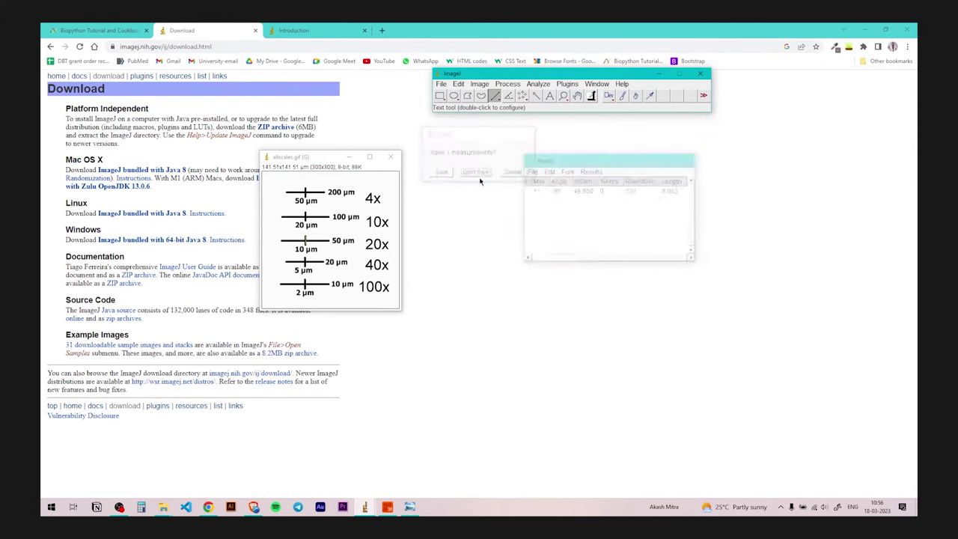
Draw a vertical line across a scale-bar tick on allscales.gif.
{"action": "left_click", "coordinate": [308, 247]}
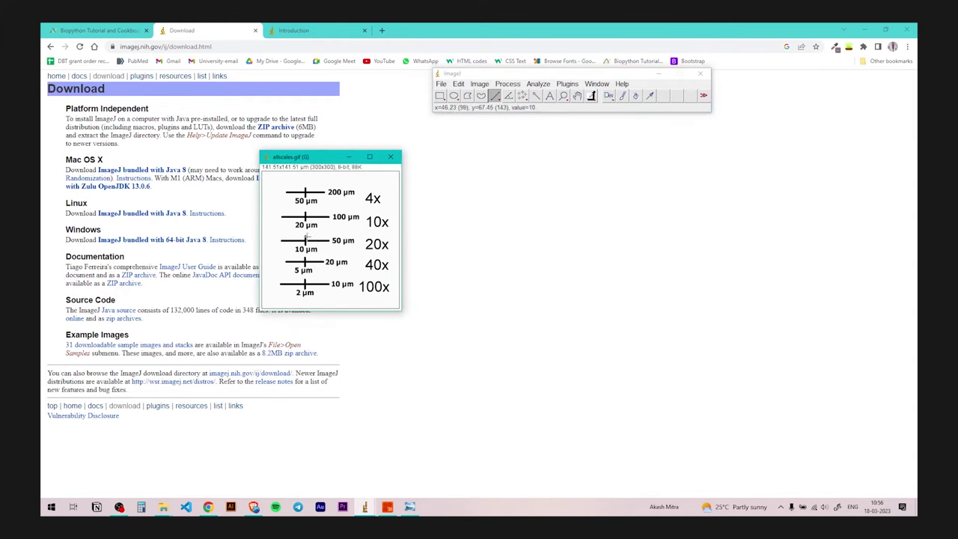
{"action": "mouse_move", "coordinate": [309, 236]}
{"action": "left_mouse_down"}
{"action": "mouse_move", "coordinate": [308, 248]}
{"action": "mouse_move", "coordinate": [308, 238]}
{"action": "left_mouse_up"}
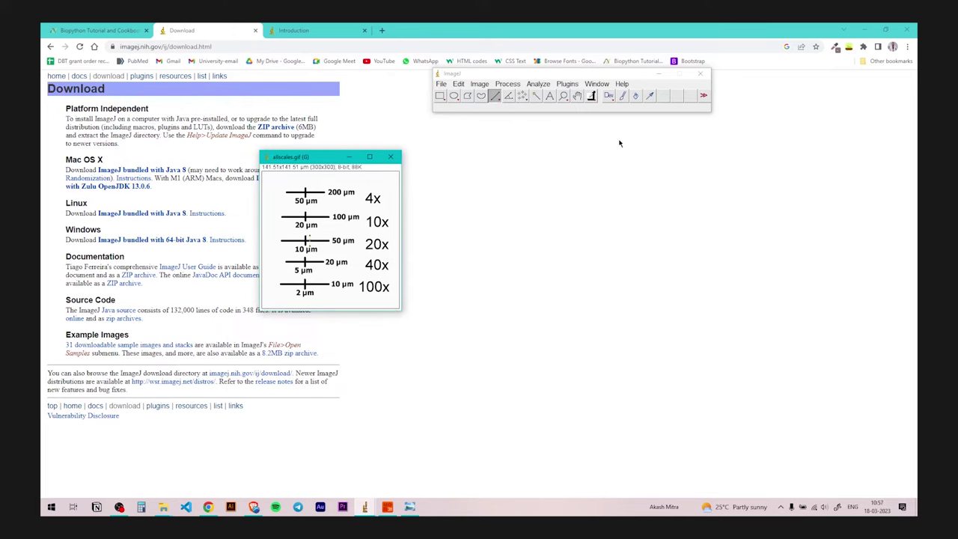
{"action": "left_click", "coordinate": [568, 86]}
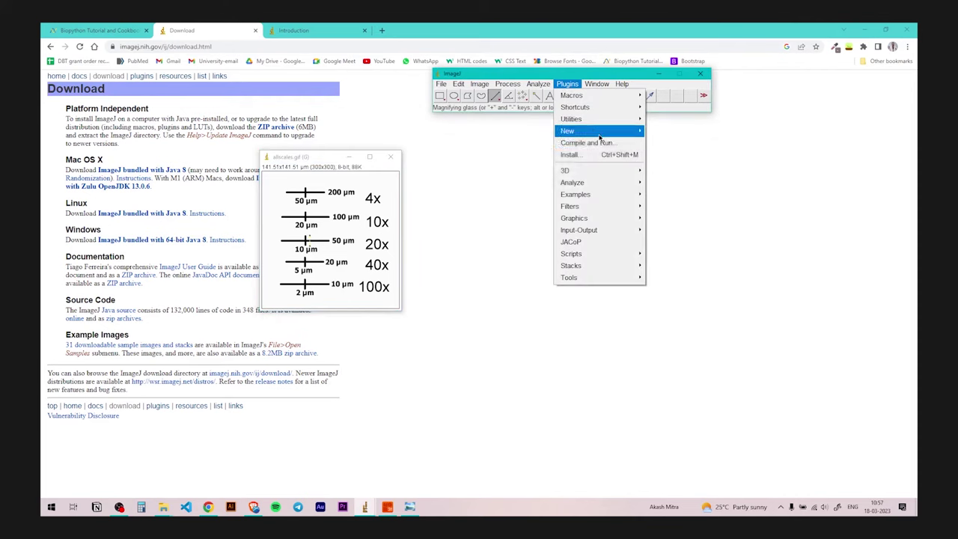
{"action": "left_click", "coordinate": [567, 84]}
Measure the line selection, recording a -90° line of length 10.849 µm.
{"action": "left_click", "coordinate": [539, 84]}
{"action": "left_click", "coordinate": [540, 95]}
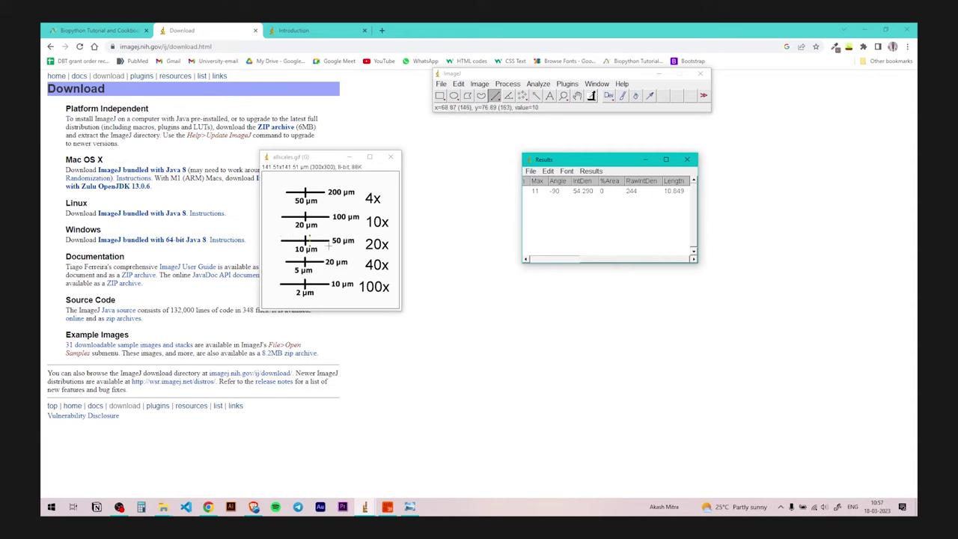
Close the Results table with Don't Save and minimize the allscales.gif window.
{"action": "left_click", "coordinate": [687, 160]}
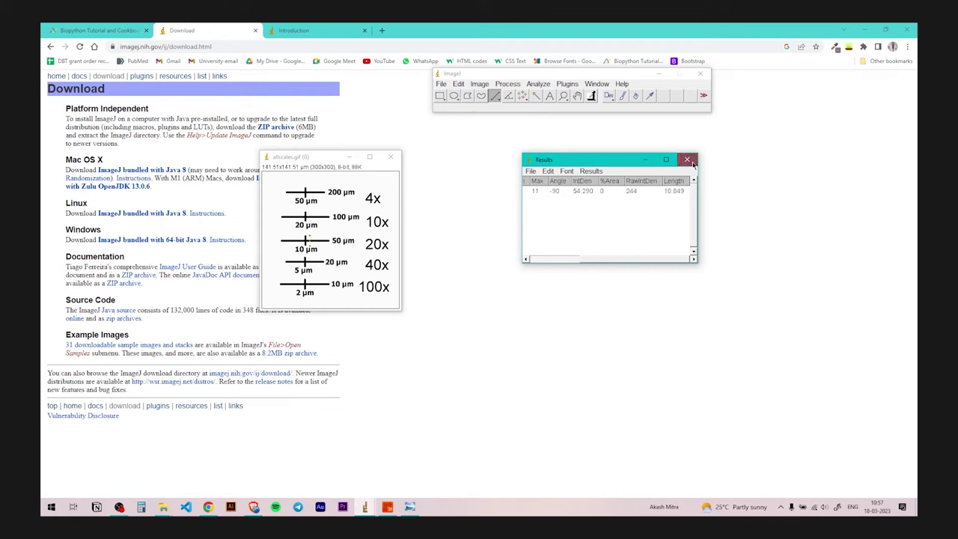
{"action": "left_click", "coordinate": [476, 173]}
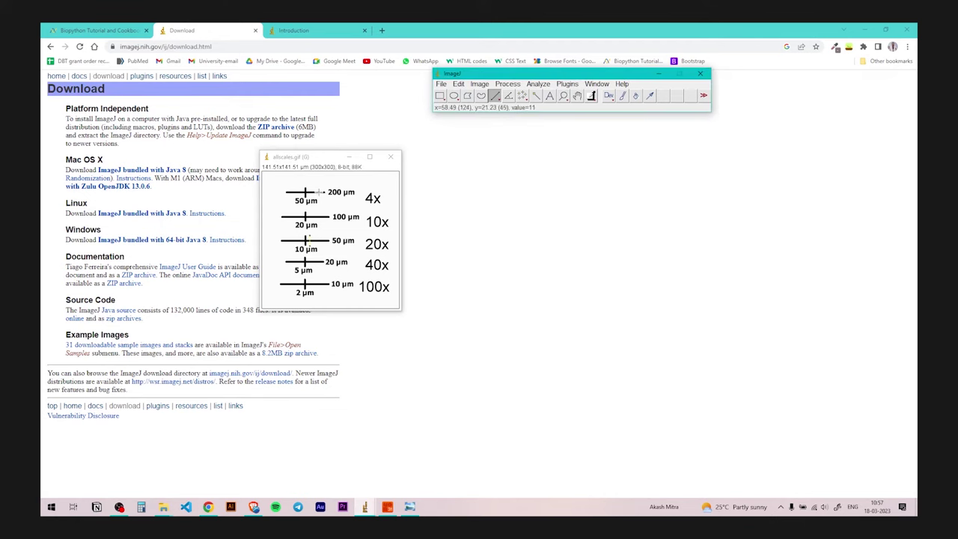
{"action": "left_click", "coordinate": [350, 158]}
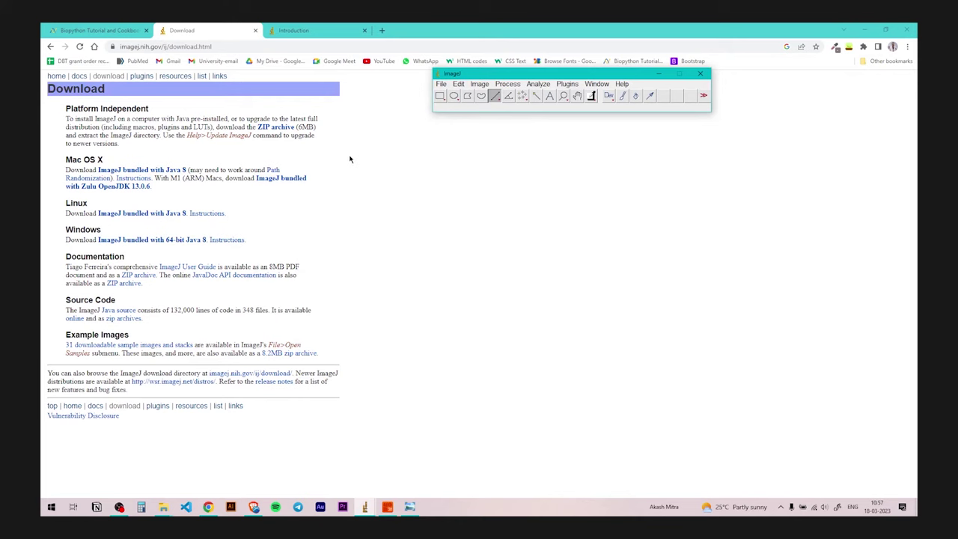
Drop control-primary-merge-1_GFP.tif from the Imaging folder onto ImageJ and accept the calibration prompt.
{"action": "left_click", "coordinate": [171, 510]}
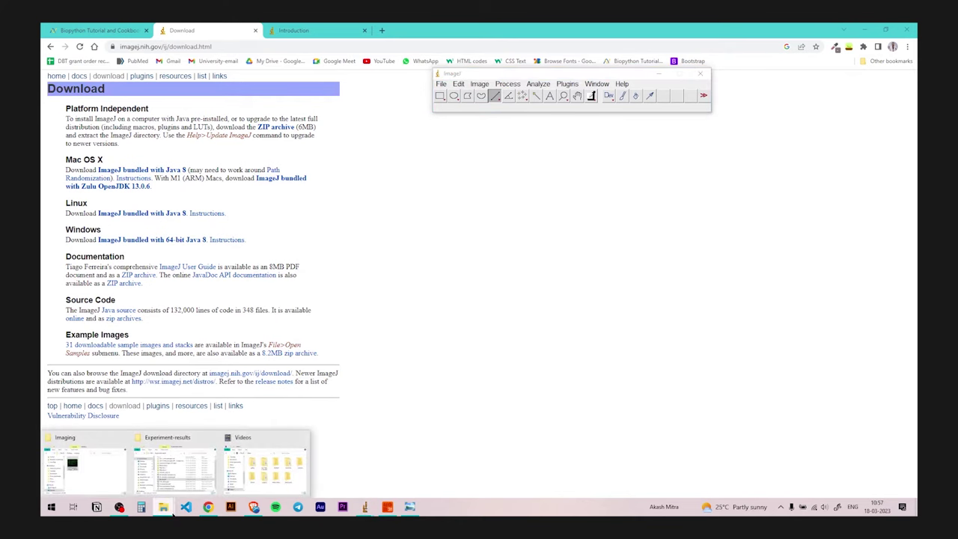
{"action": "left_click", "coordinate": [104, 488]}
{"action": "left_click_drag", "start_coordinate": [274, 208], "coordinate": [576, 88]}
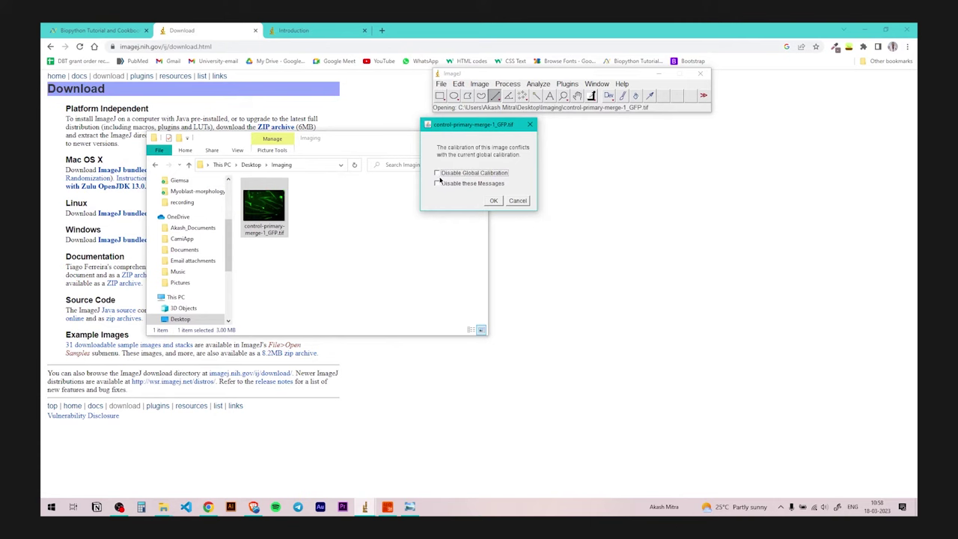
{"action": "left_click", "coordinate": [493, 201]}
Arrange the GFP image window and the main ImageJ window side by side.
{"action": "left_click_drag", "start_coordinate": [386, 128], "coordinate": [429, 77]}
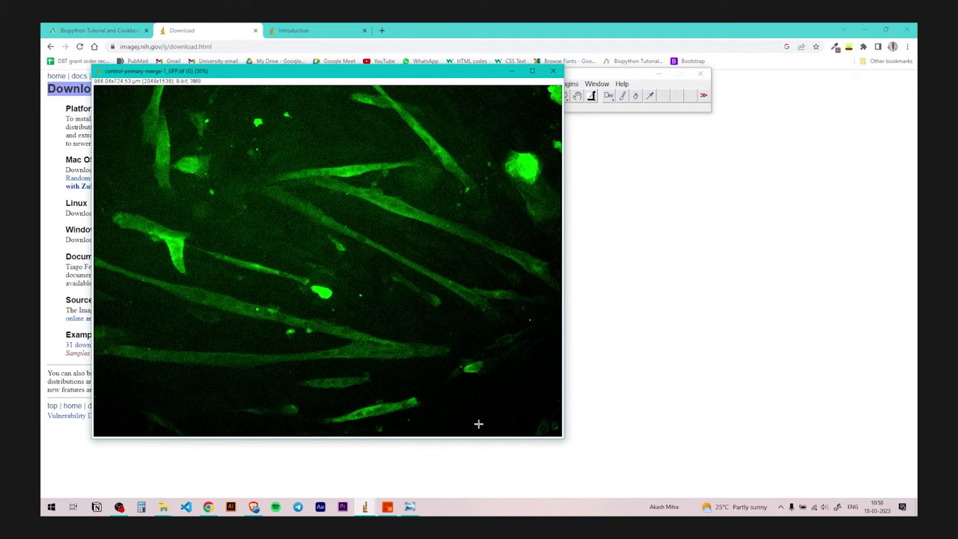
{"action": "left_click_drag", "start_coordinate": [592, 74], "coordinate": [714, 95]}
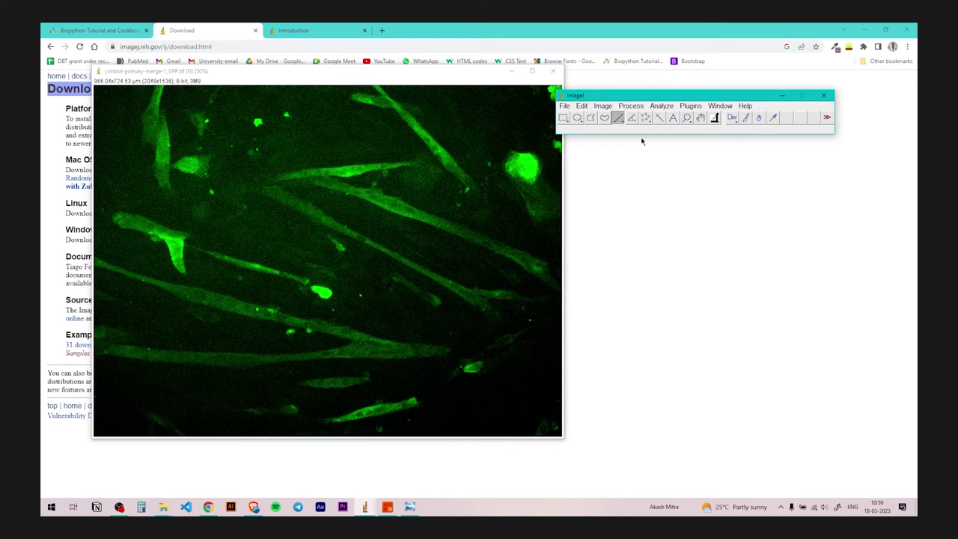
{"action": "left_click", "coordinate": [663, 107]}
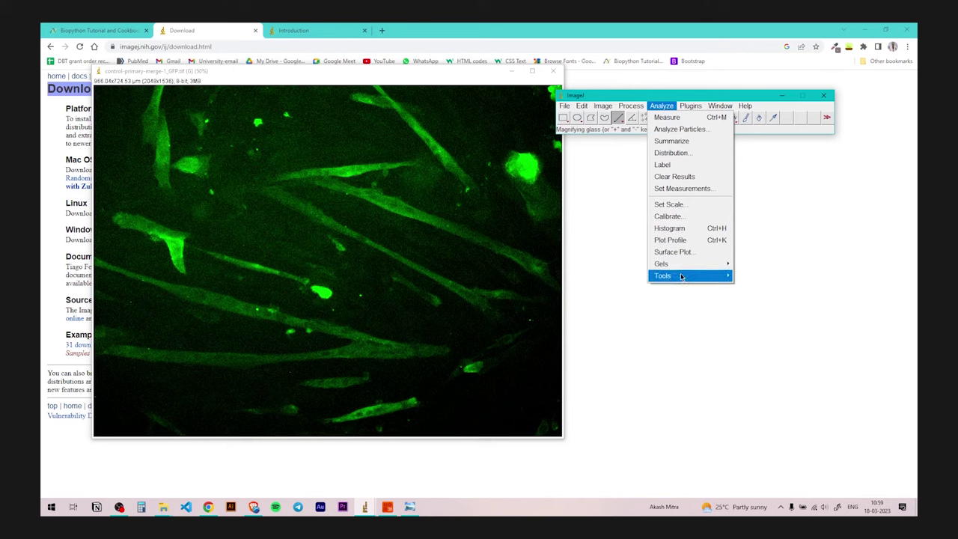
Add a scale bar to the GFP image through Analyze > Tools > Scale Bar.
{"action": "mouse_move", "coordinate": [681, 278]}
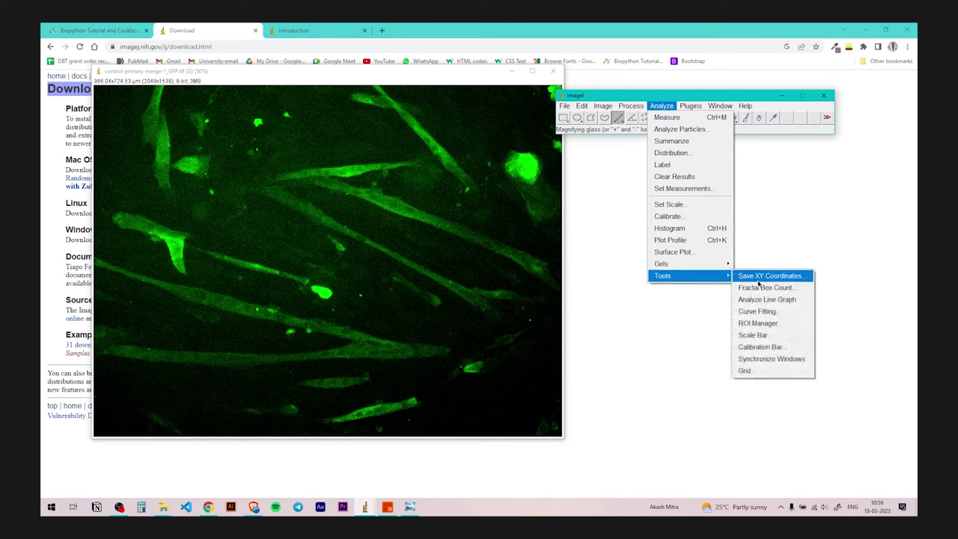
{"action": "left_click", "coordinate": [774, 336]}
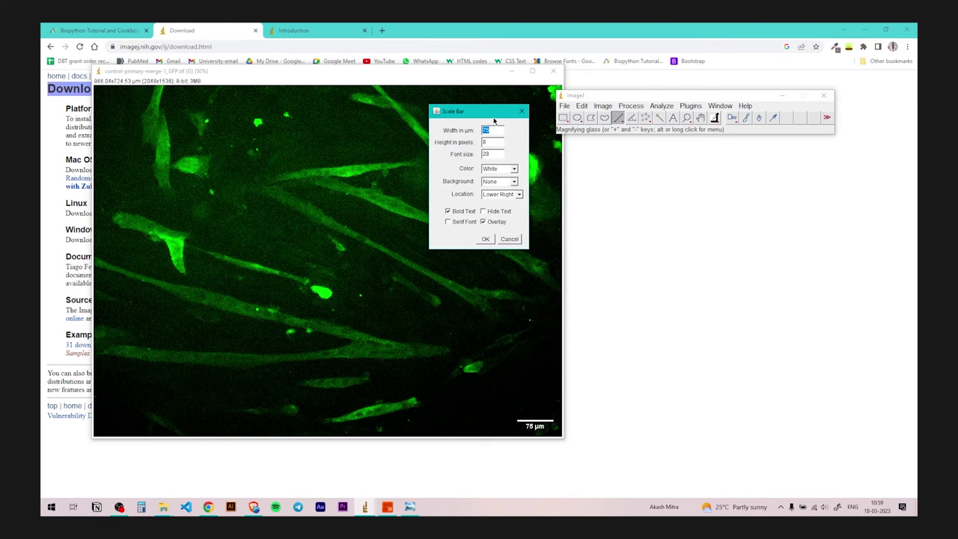
Set the scale bar width to 100 µm and its location to Lower Right.
{"action": "type", "text": "100"}
{"action": "left_click_drag", "start_coordinate": [484, 112], "coordinate": [470, 141]}
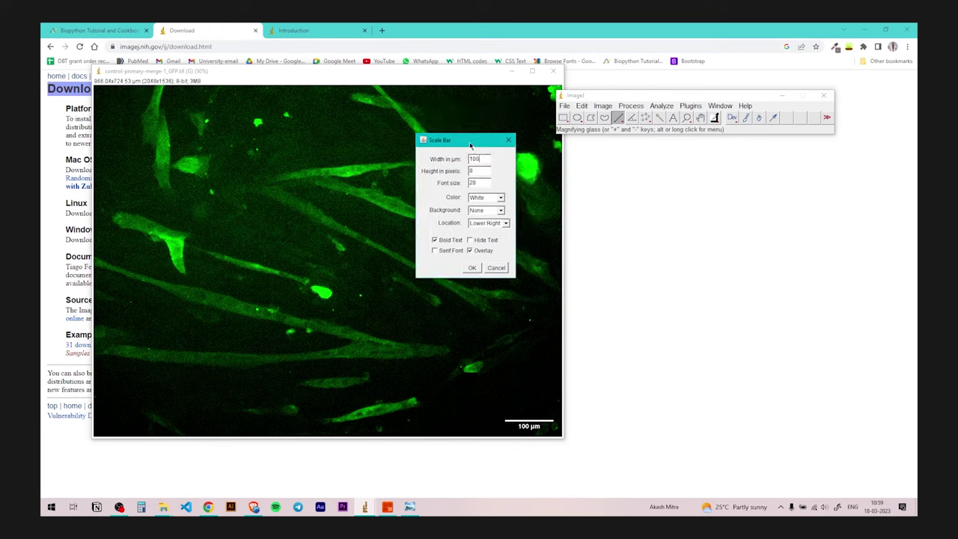
{"action": "left_click", "coordinate": [505, 223]}
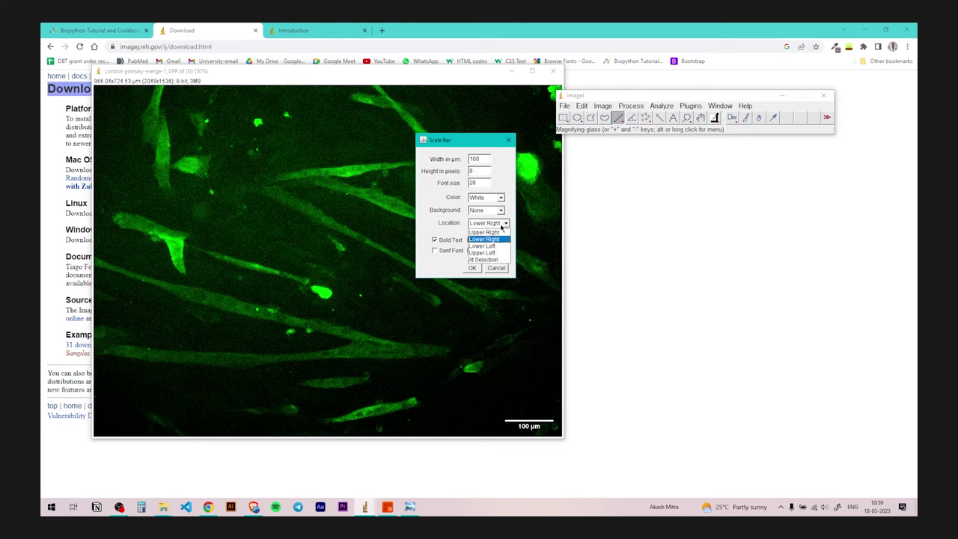
{"action": "left_click", "coordinate": [500, 232]}
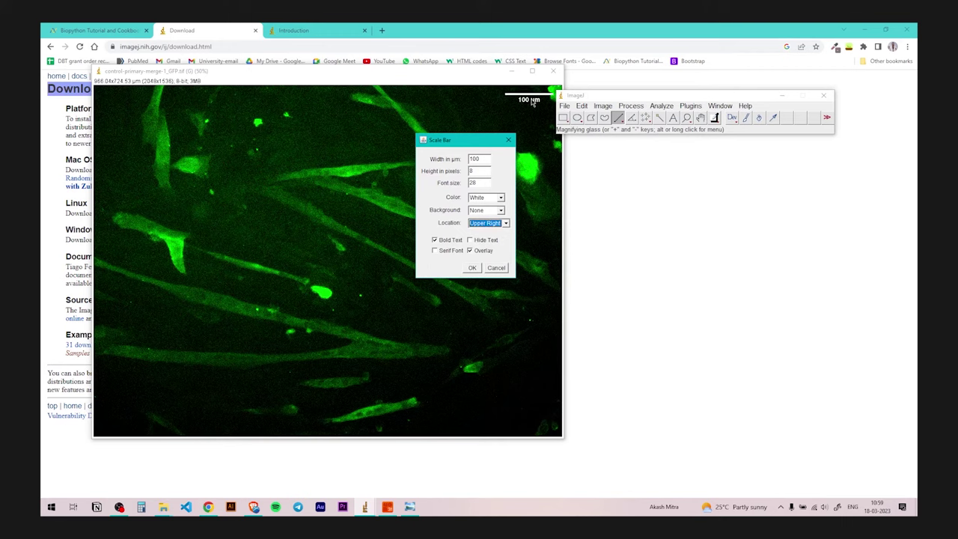
{"action": "left_click", "coordinate": [505, 223]}
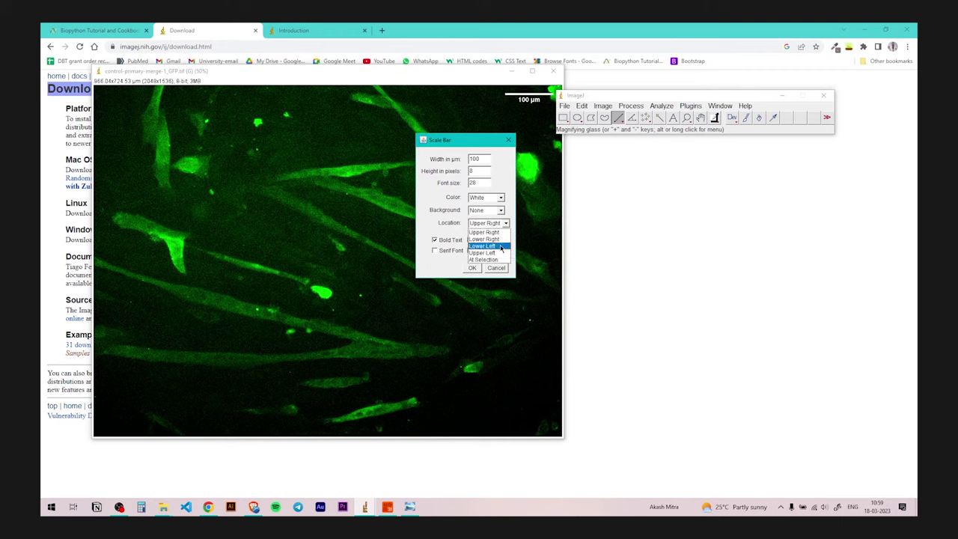
{"action": "left_click", "coordinate": [500, 245]}
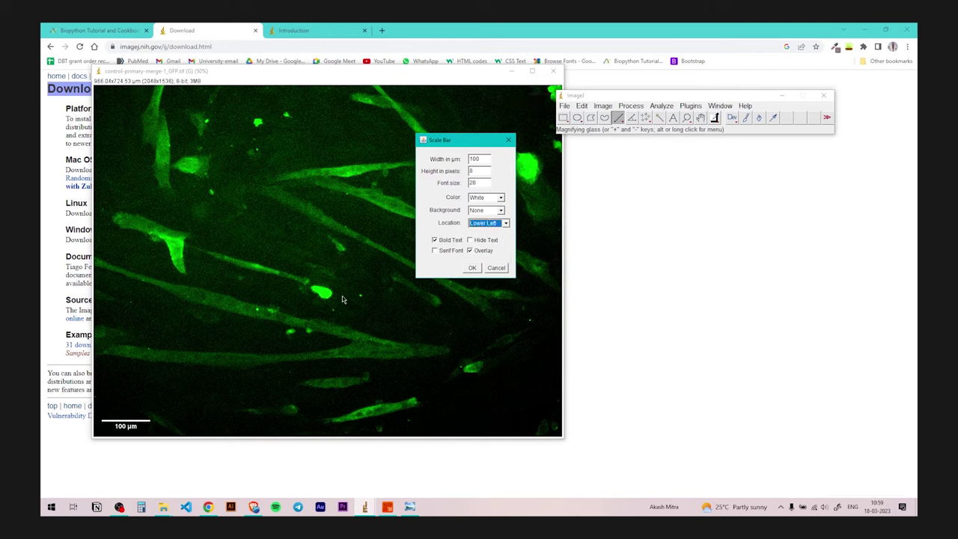
{"action": "left_click", "coordinate": [508, 223]}
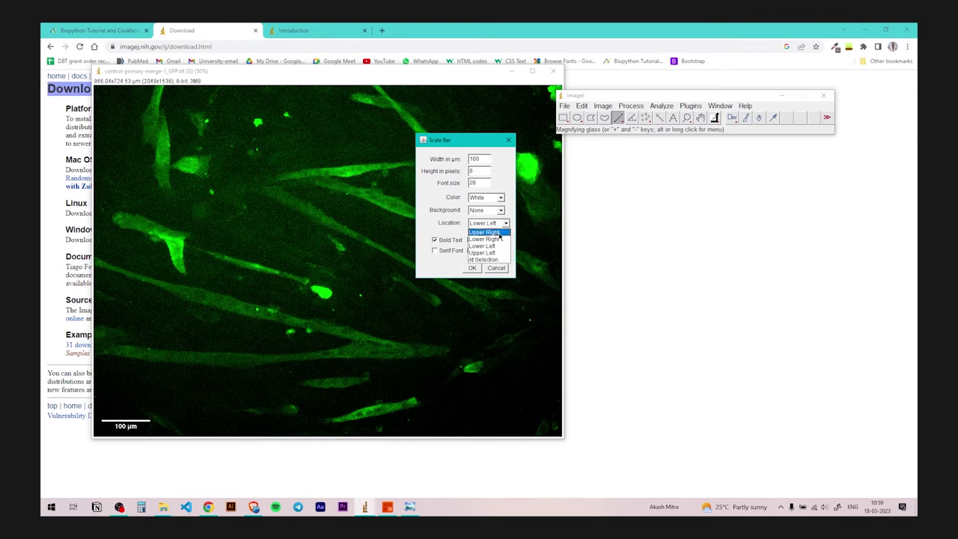
{"action": "left_click", "coordinate": [497, 239]}
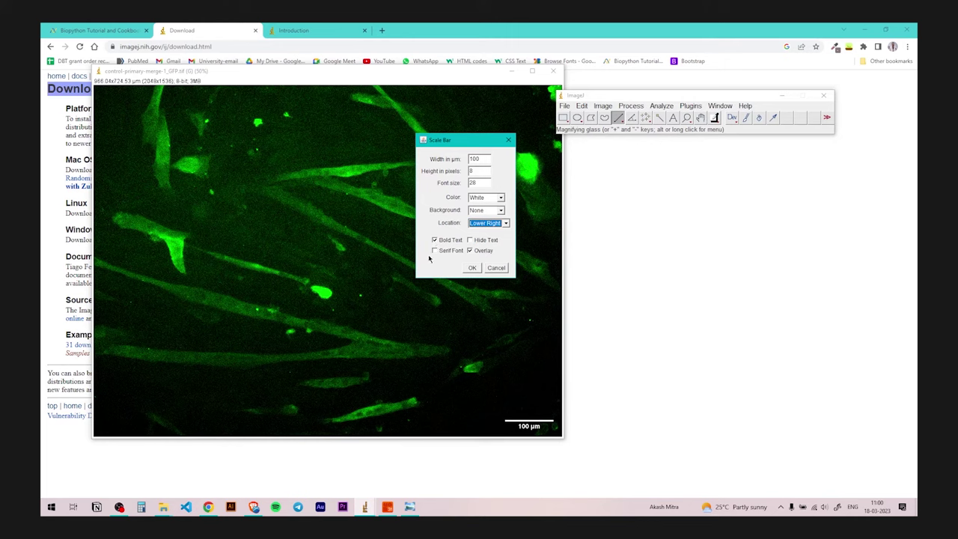
Keep the 100 µm label visible and apply the scale bar settings.
{"action": "left_click", "coordinate": [470, 240]}
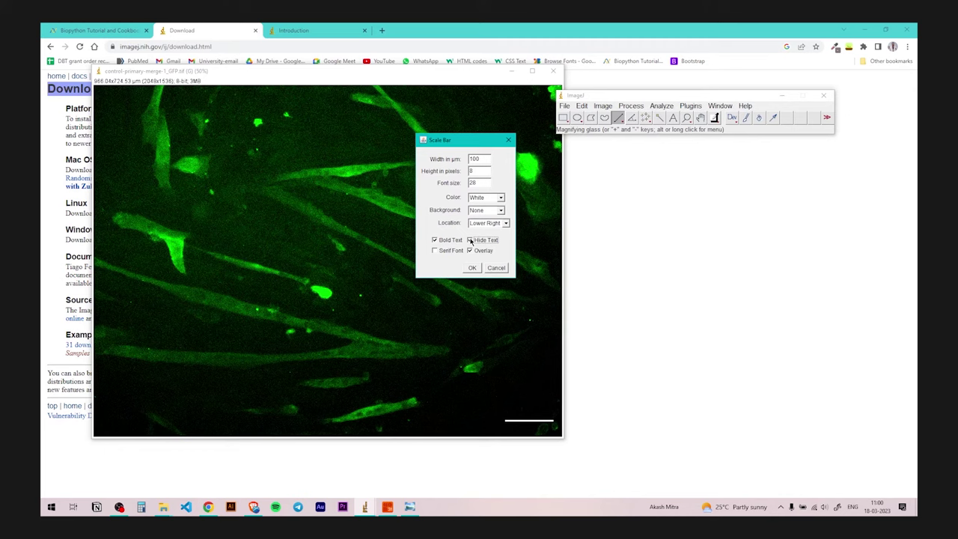
{"action": "left_click", "coordinate": [470, 240]}
{"action": "left_click", "coordinate": [479, 270]}
{"action": "left_click_drag", "start_coordinate": [454, 78], "coordinate": [472, 89]}
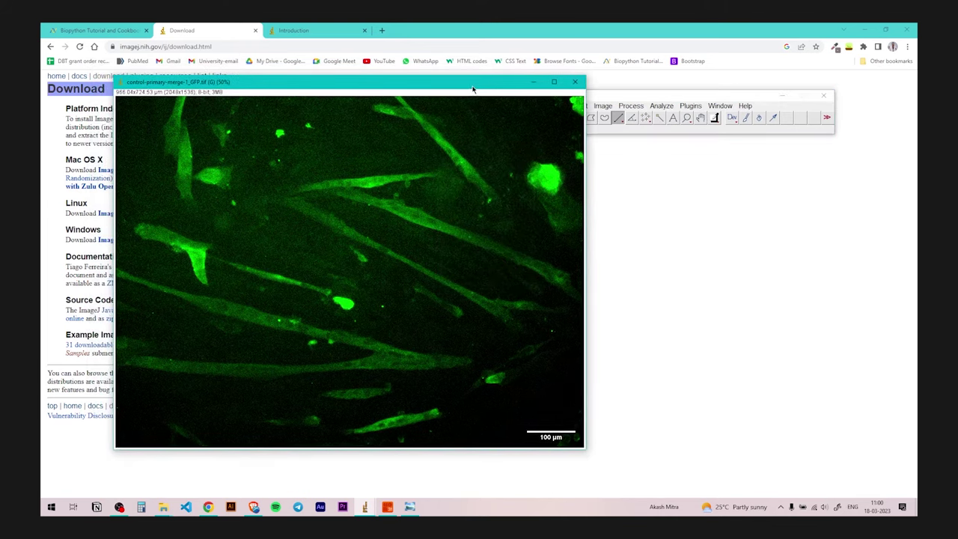
Save the scale-barred image as a TIFF named tiff.tif in the Imaging folder.
{"action": "left_click", "coordinate": [625, 95]}
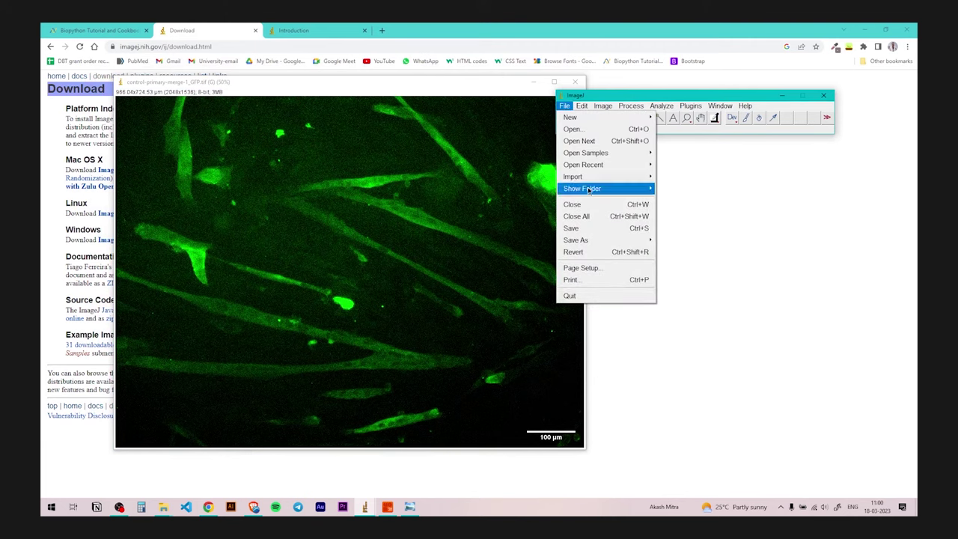
{"action": "mouse_move", "coordinate": [600, 246]}
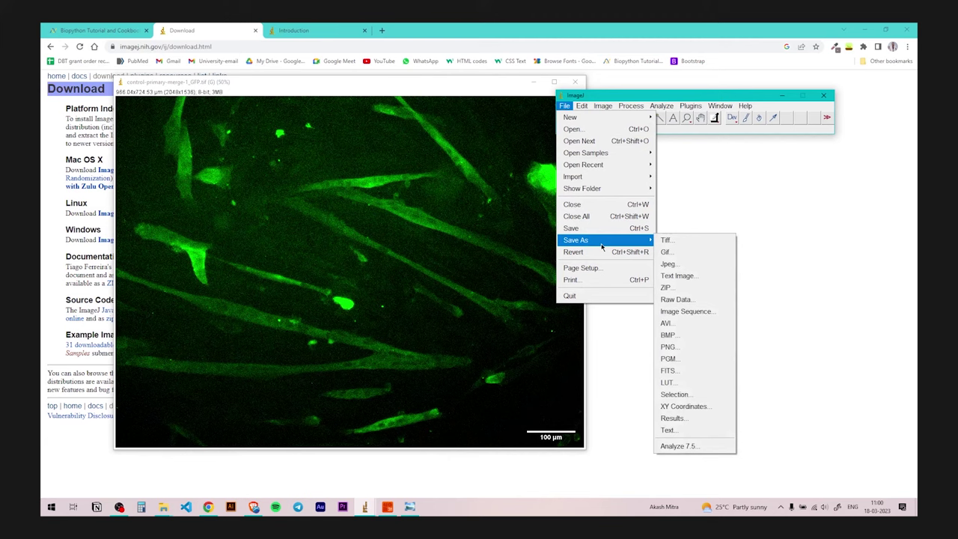
{"action": "left_click", "coordinate": [670, 240]}
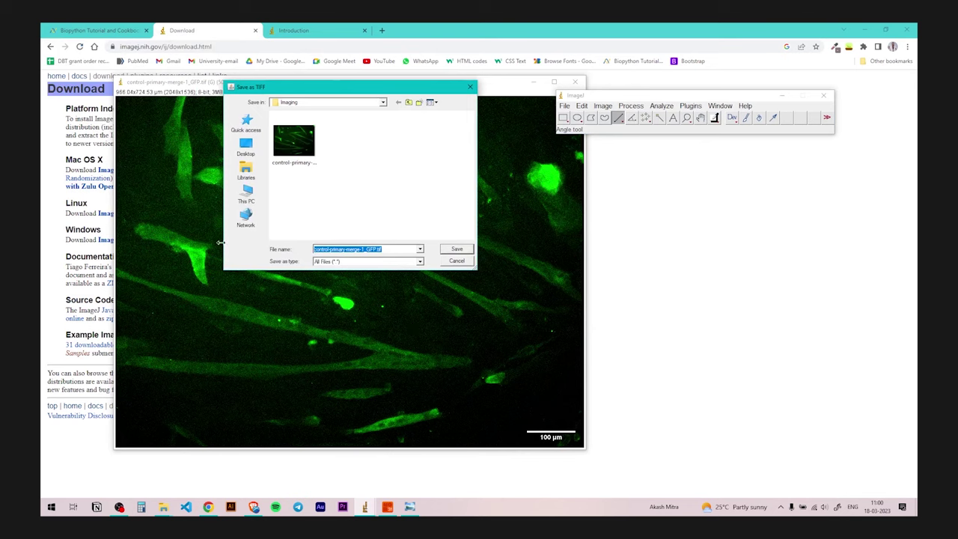
{"action": "type", "text": "s"}
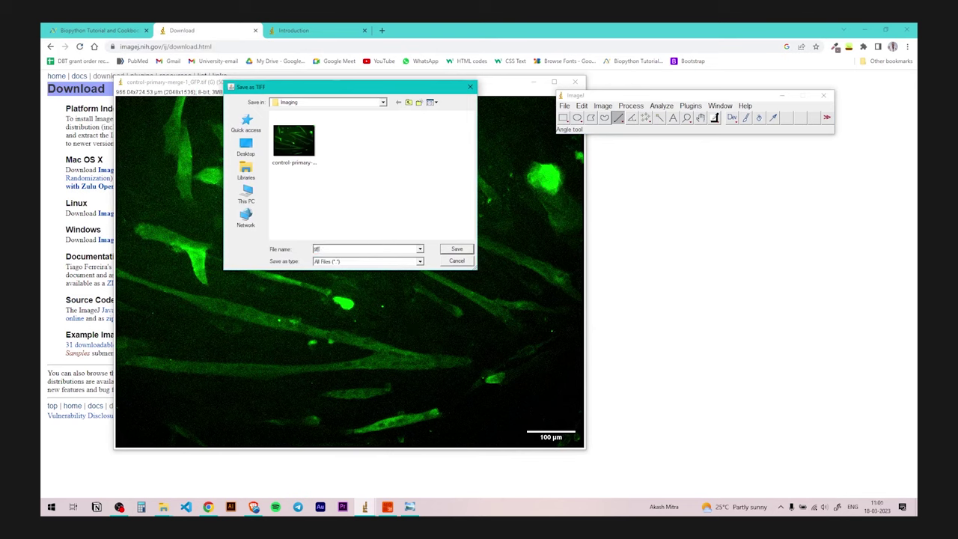
{"action": "left_click", "coordinate": [457, 249]}
{"action": "left_click", "coordinate": [163, 506]}
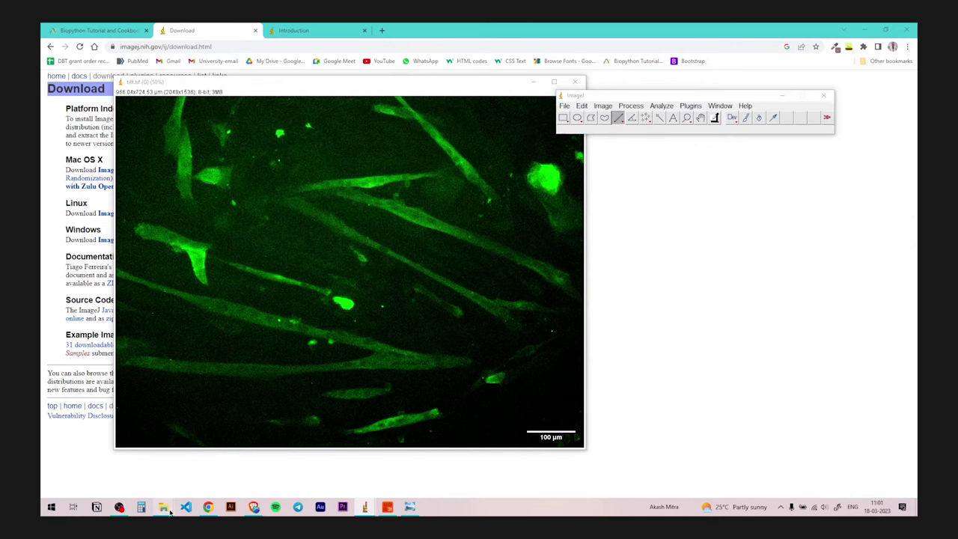
{"action": "left_click", "coordinate": [110, 484]}
{"action": "left_click", "coordinate": [328, 217]}
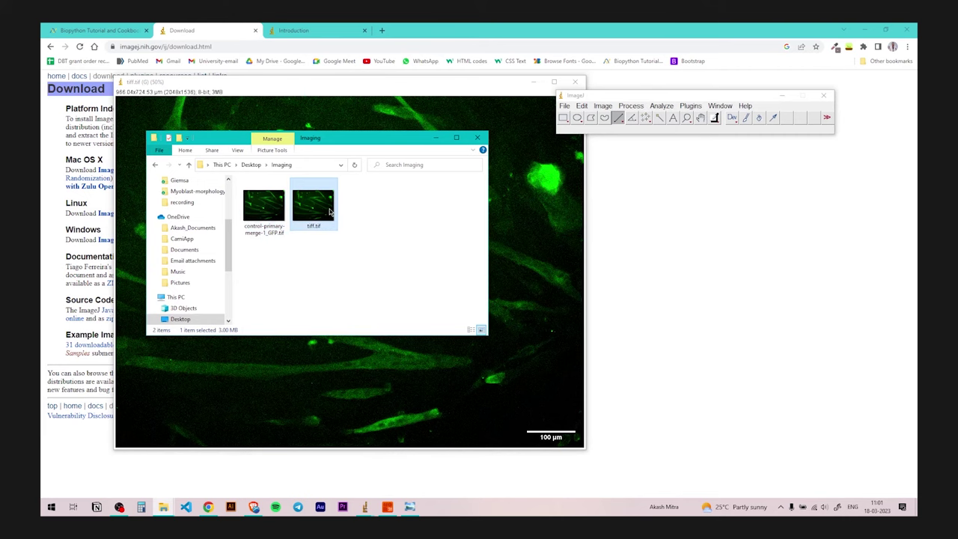
{"action": "double_click", "coordinate": [330, 213]}
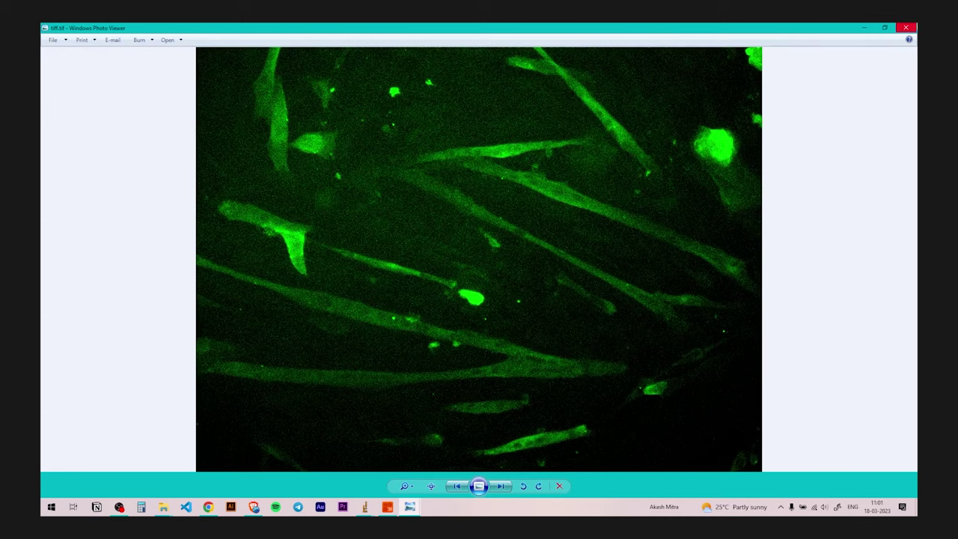
{"action": "left_click", "coordinate": [914, 27]}
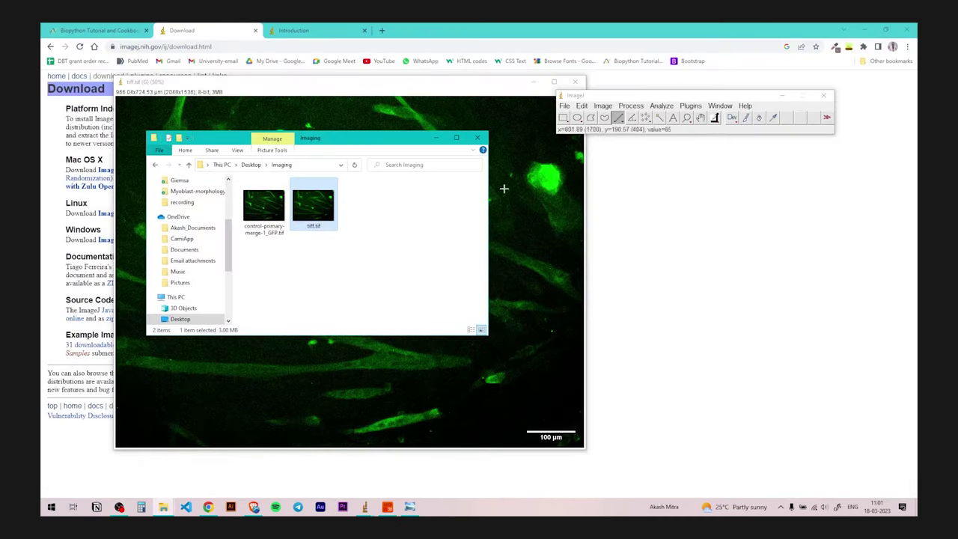
{"action": "left_click", "coordinate": [465, 89]}
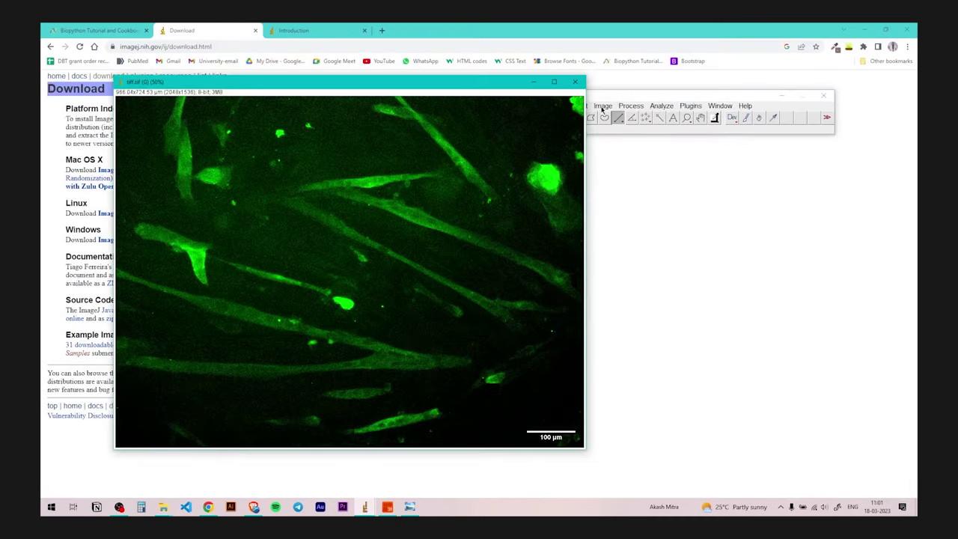
Save the image as png.png, then bring up the Imaging folder in File Explorer.
{"action": "left_click", "coordinate": [614, 97]}
{"action": "left_click", "coordinate": [564, 105]}
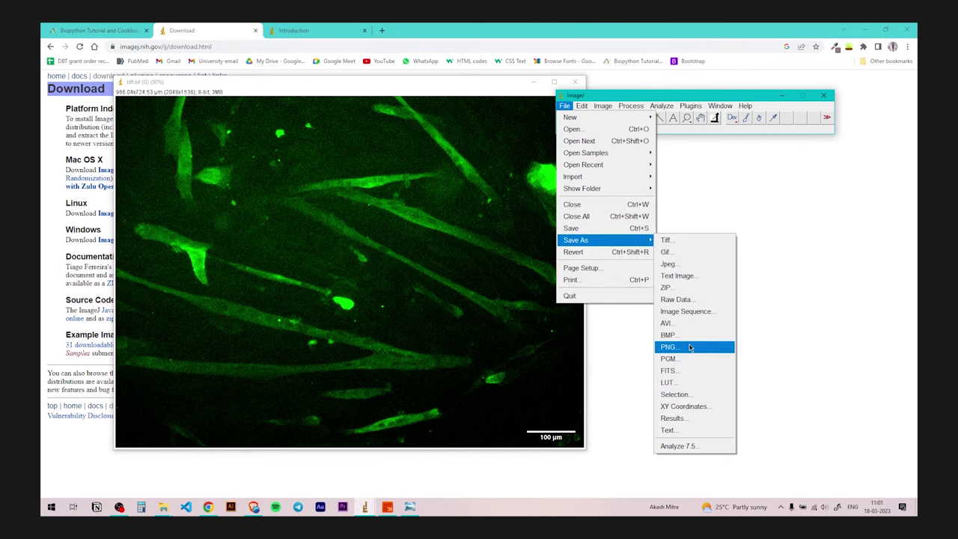
{"action": "left_click", "coordinate": [689, 347]}
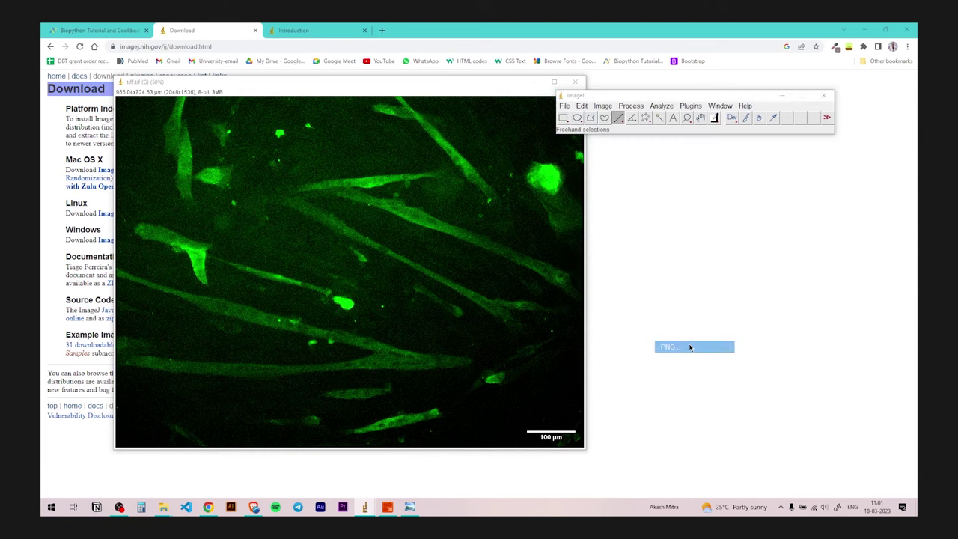
{"action": "type", "text": "png"}
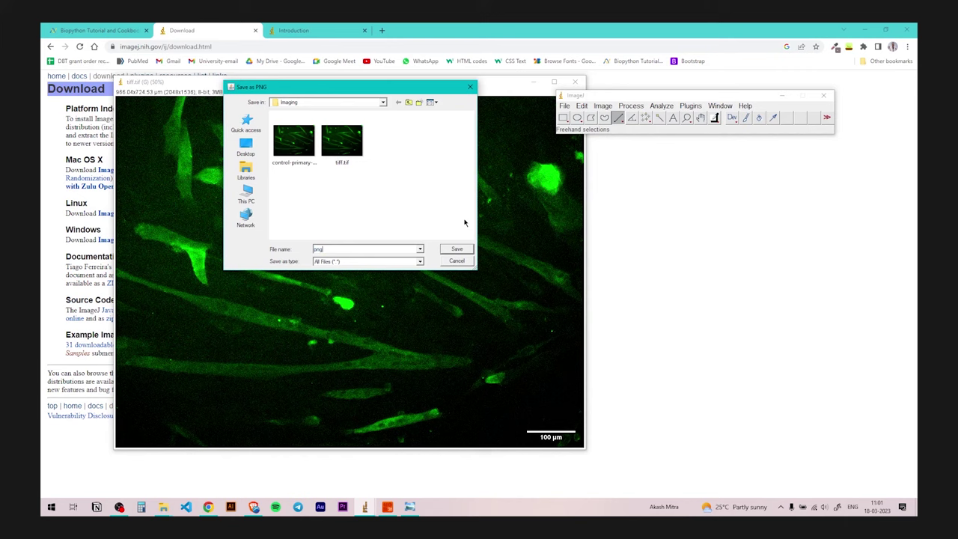
{"action": "left_click", "coordinate": [458, 249]}
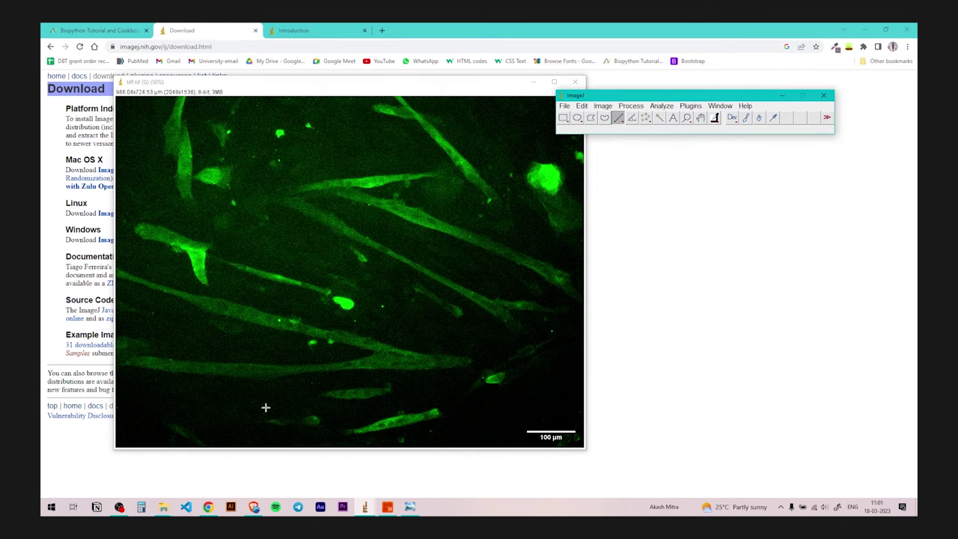
{"action": "left_click", "coordinate": [163, 506]}
{"action": "left_click", "coordinate": [75, 470]}
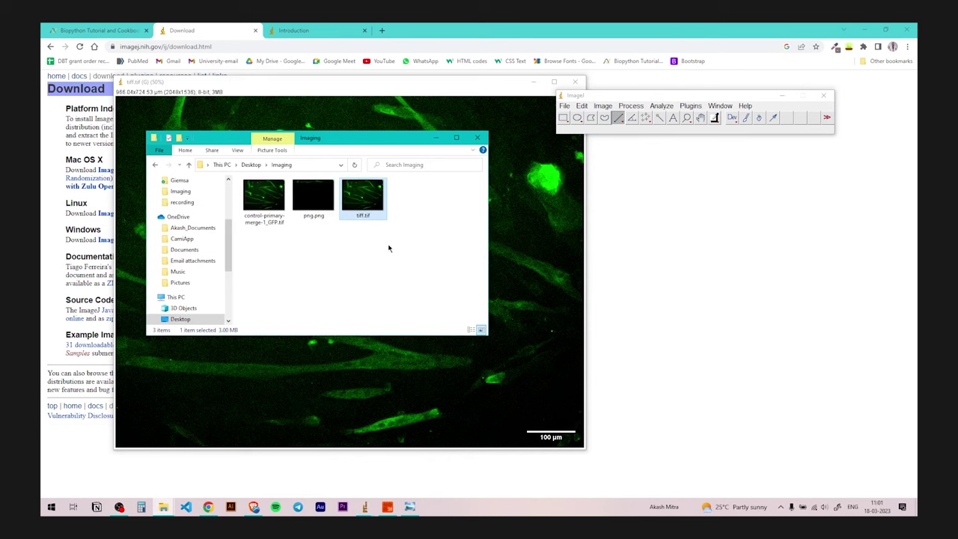
Open png.png from the Imaging folder to check the saved scale-barred image.
{"action": "left_click", "coordinate": [311, 207]}
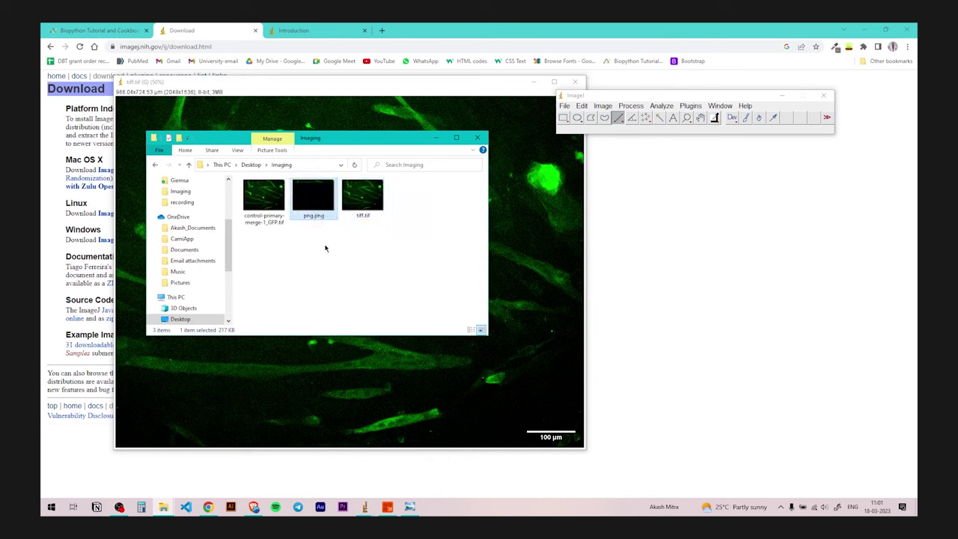
{"action": "double_click", "coordinate": [324, 202]}
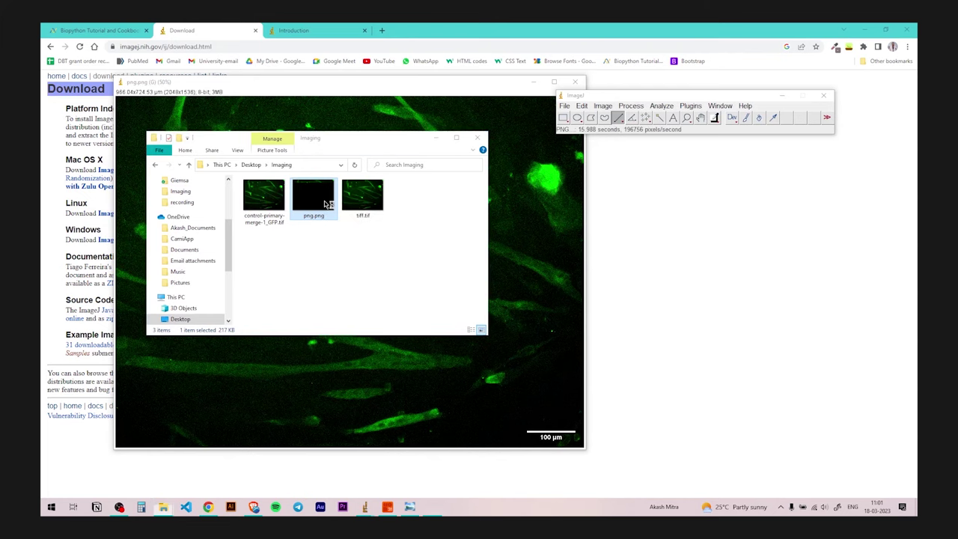